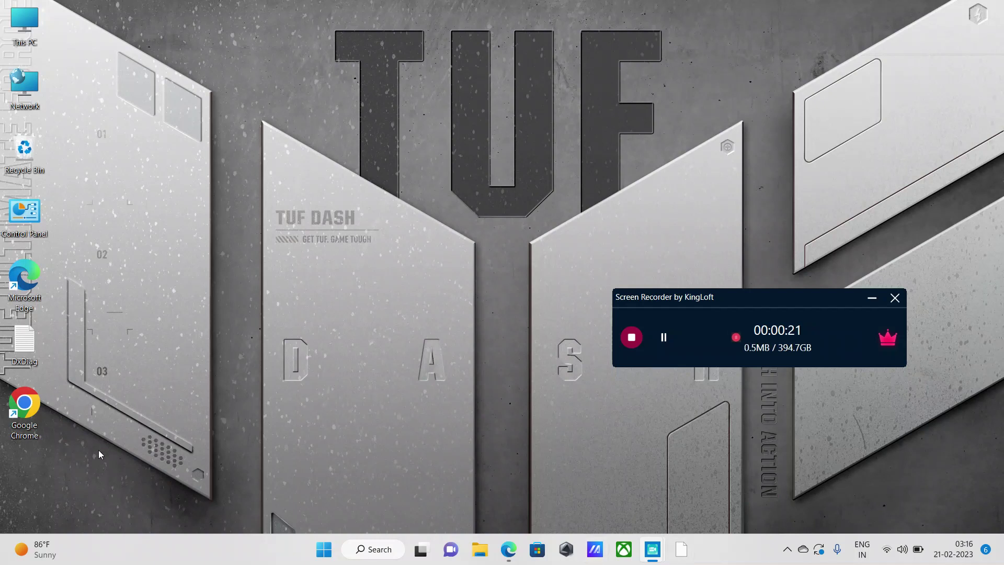
Step: Launch Google Chrome from the desktop and shift its window slightly so the desktop icons are partly uncovered
double_click(24, 410)
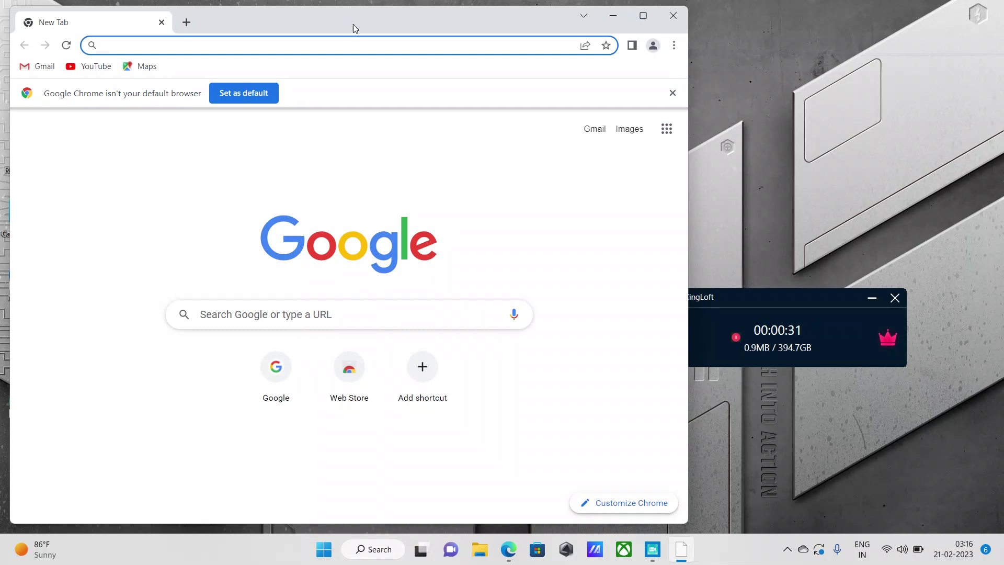
left_click_drag(363, 20, 391, 27)
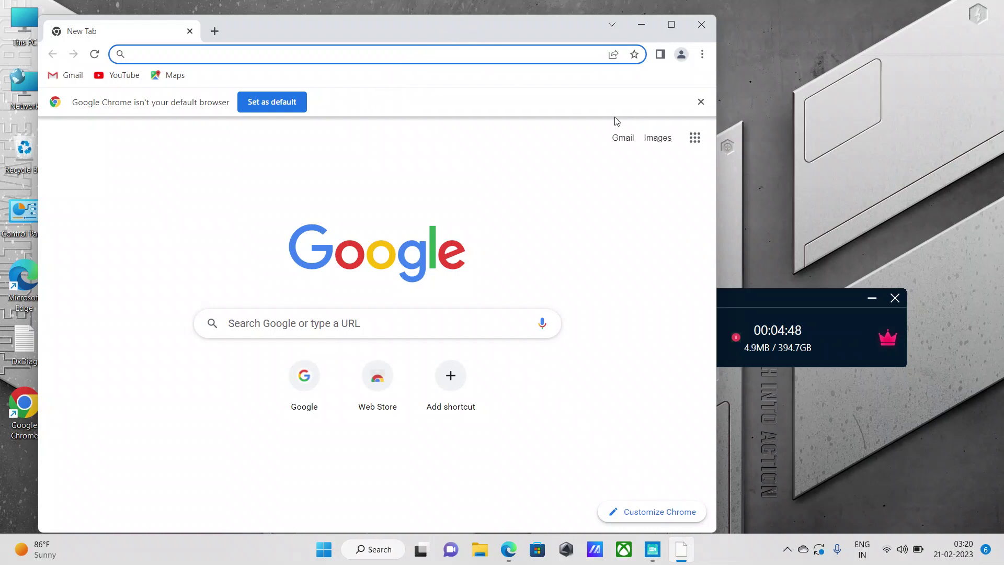
left_click(800, 315)
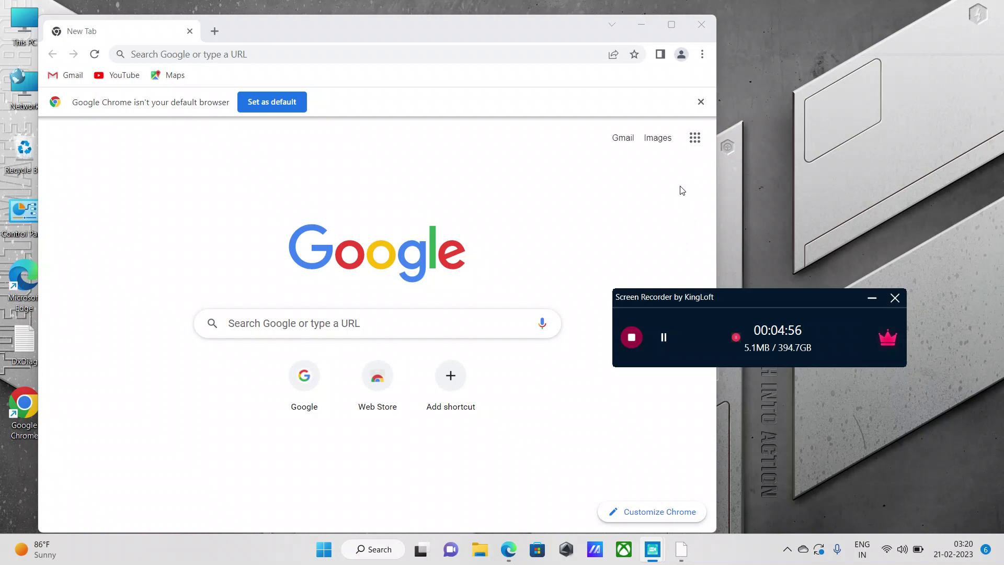
Step: Open the Developer tools for the new tab page
left_click(699, 59)
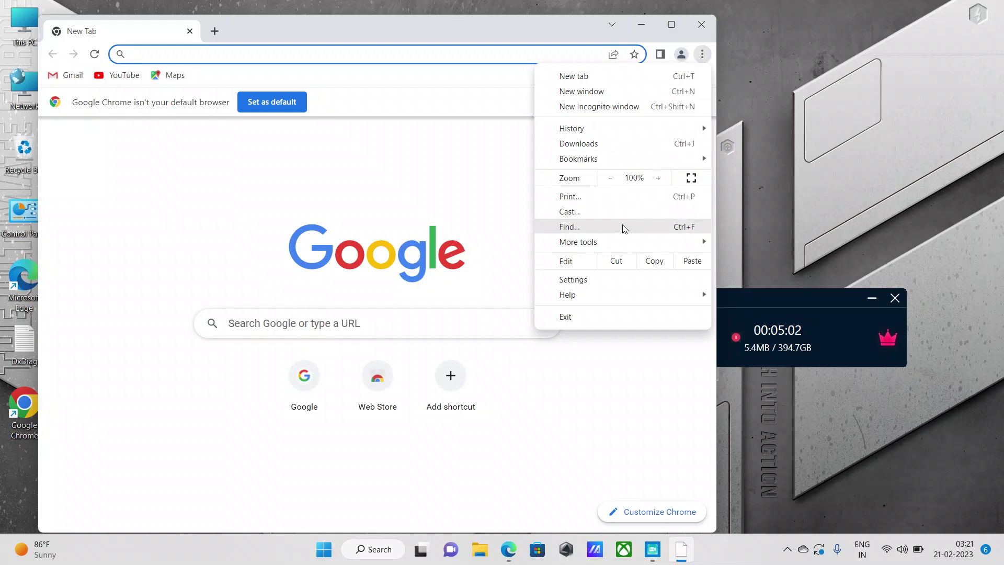
left_click(701, 54)
left_click(703, 58)
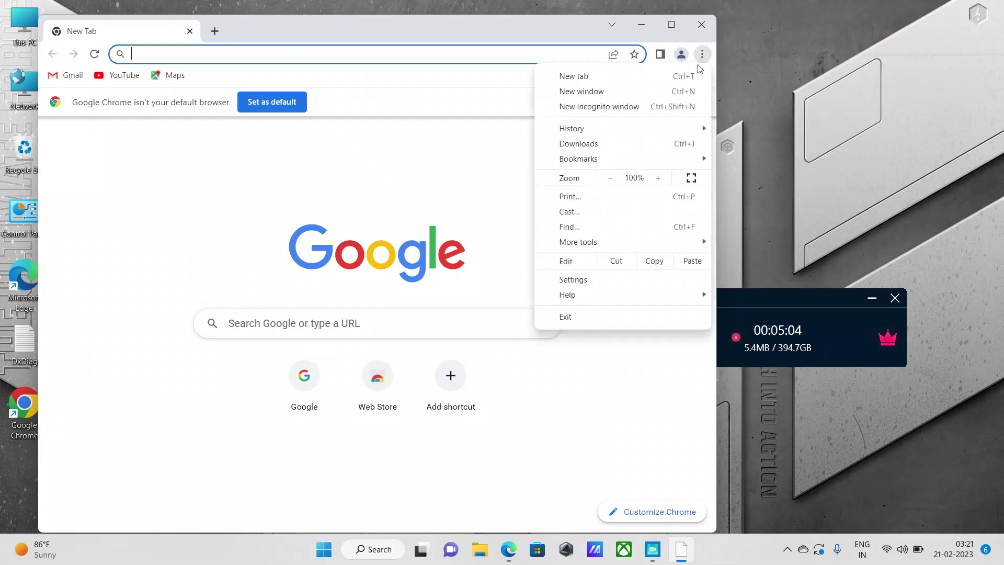
mouse_move(597, 246)
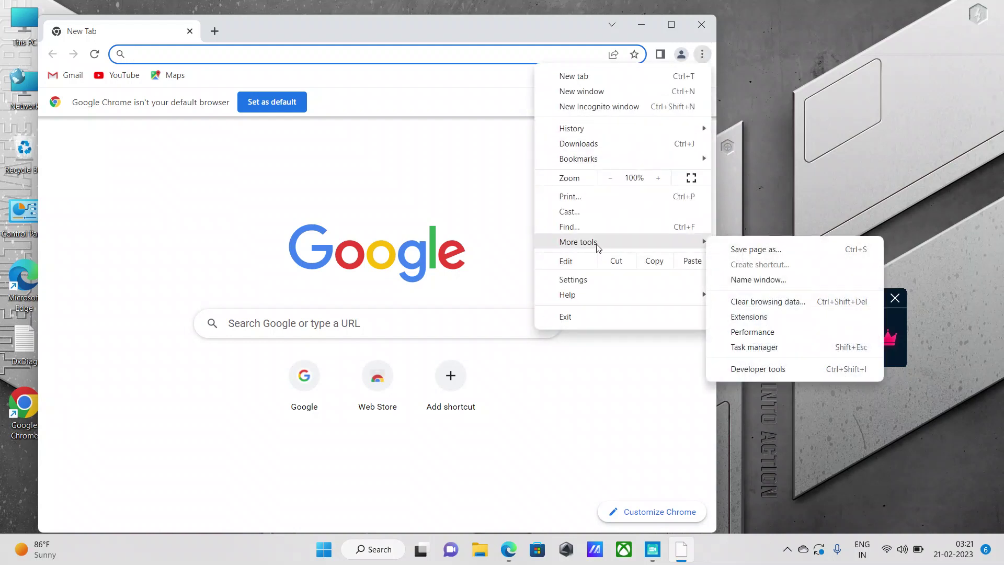
left_click(771, 370)
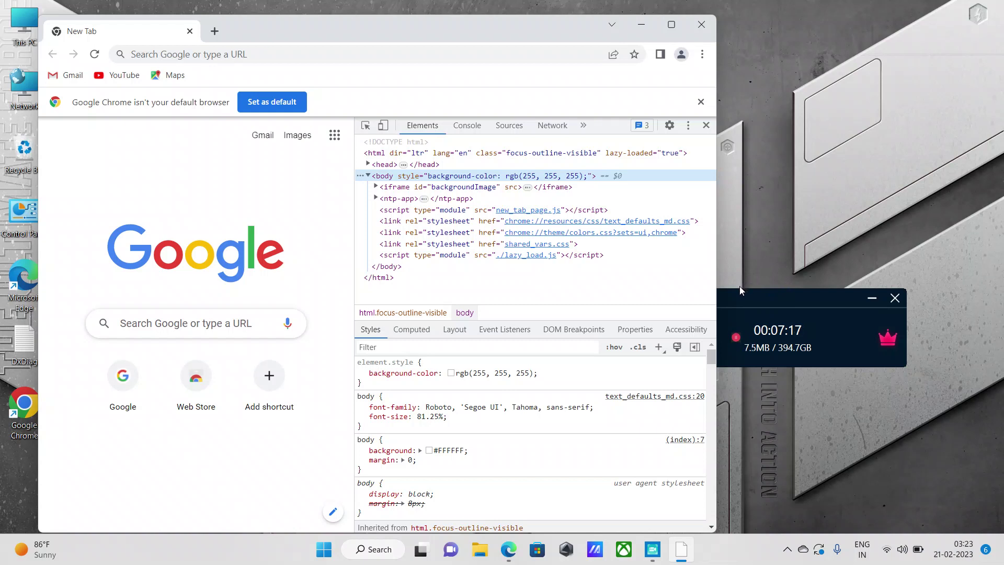
Step: Show the Network log in the developer tools and enable Preserve log and Disable cache
left_click(751, 296)
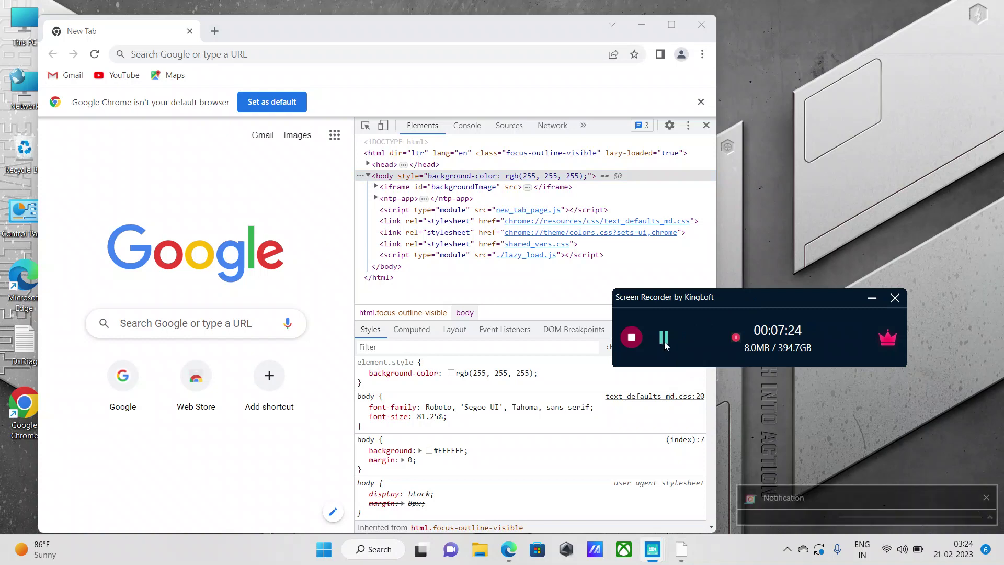
left_click(552, 126)
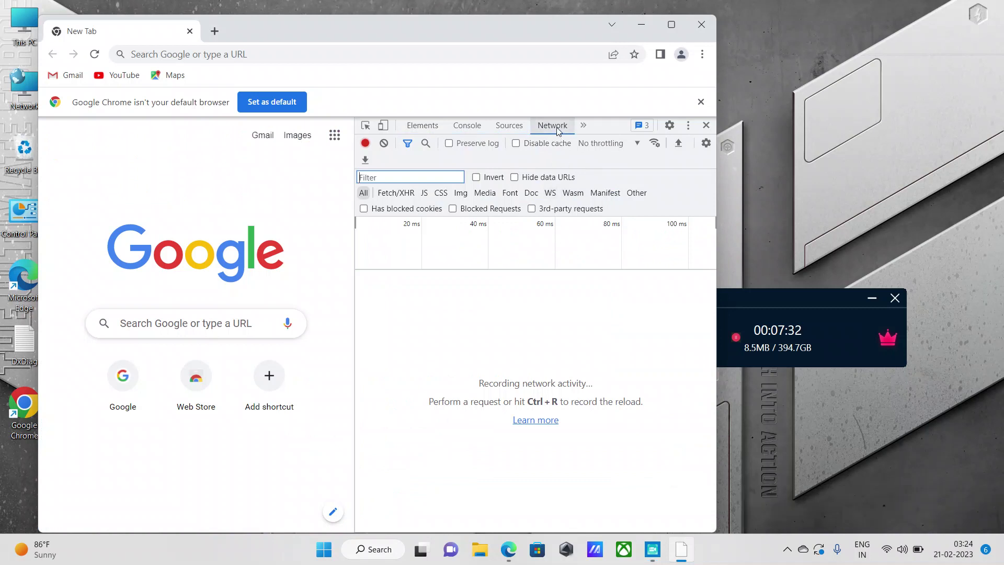
left_click(449, 144)
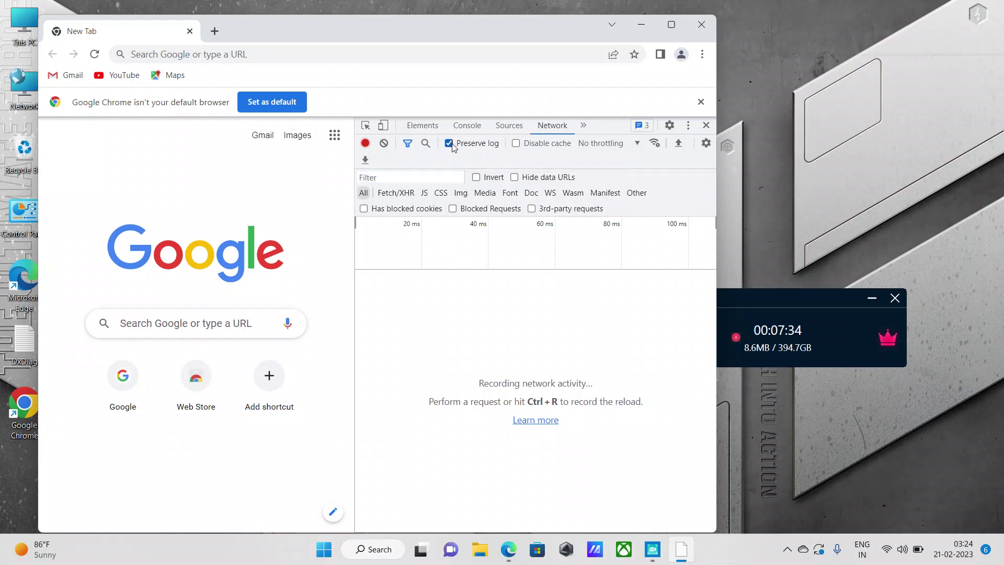
left_click(515, 144)
left_click_drag(780, 308, 827, 286)
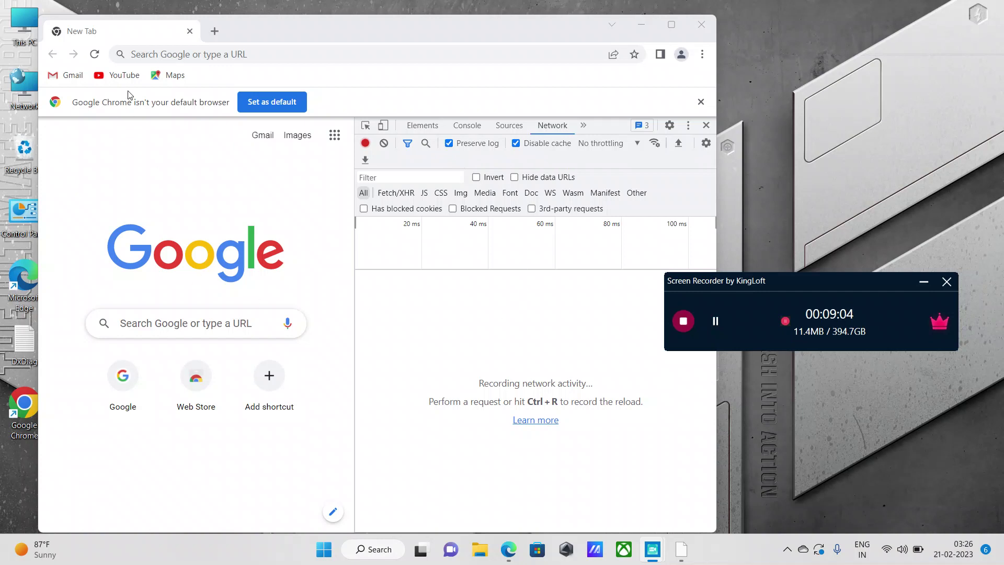
Step: Load facebook.com in the current tab while network activity is being recorded
left_click(152, 54)
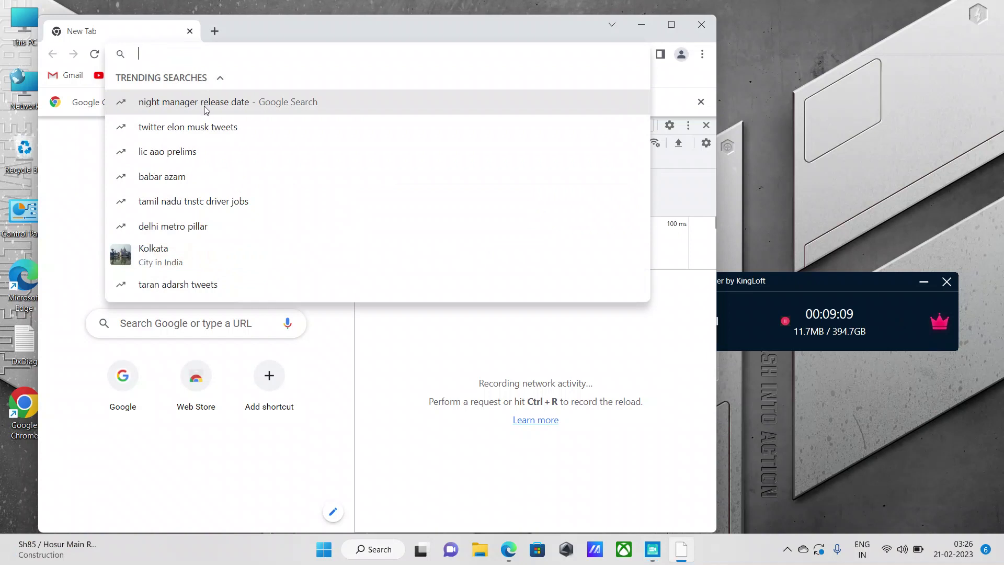
type("faceb")
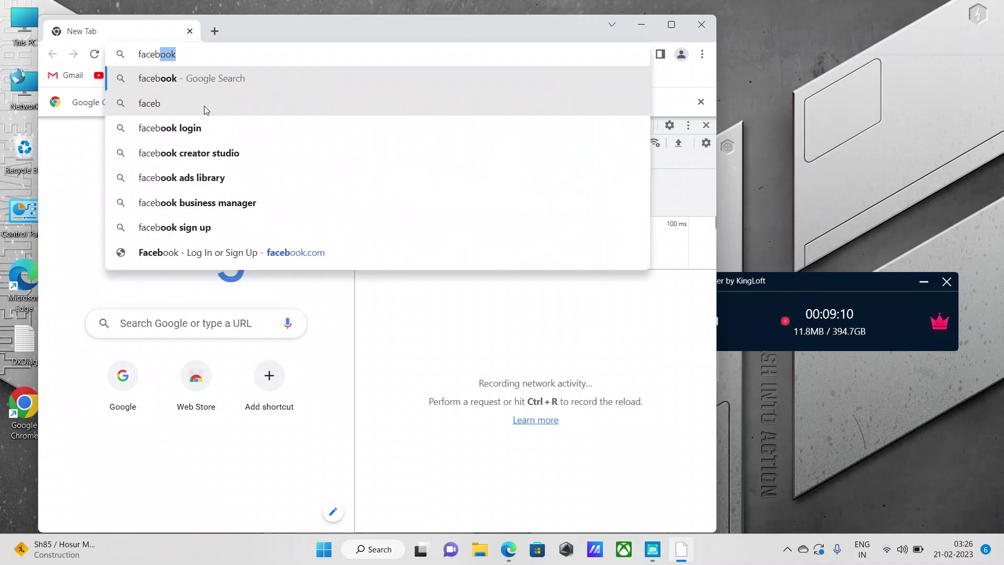
type(".")
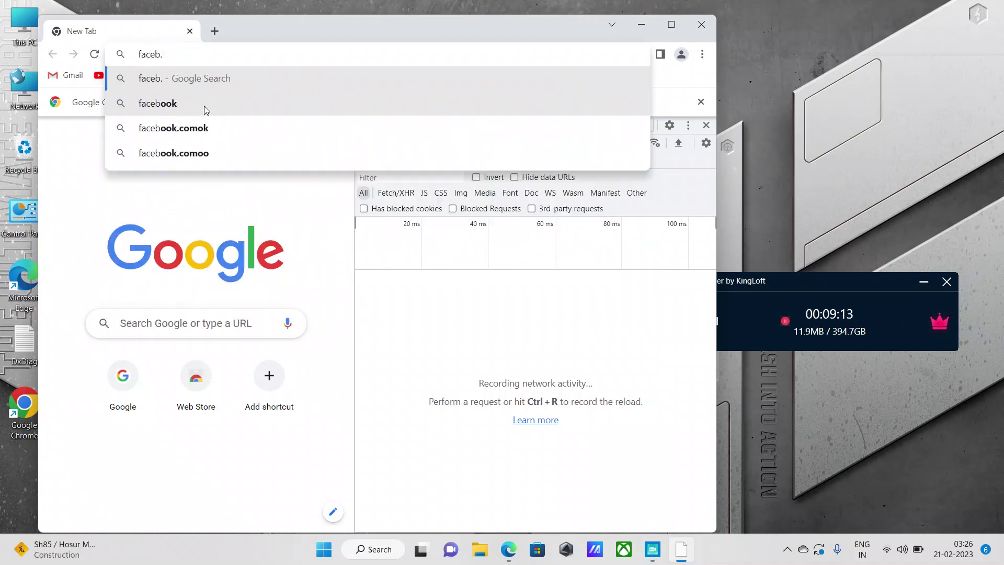
key("BackSpace")
type("oo")
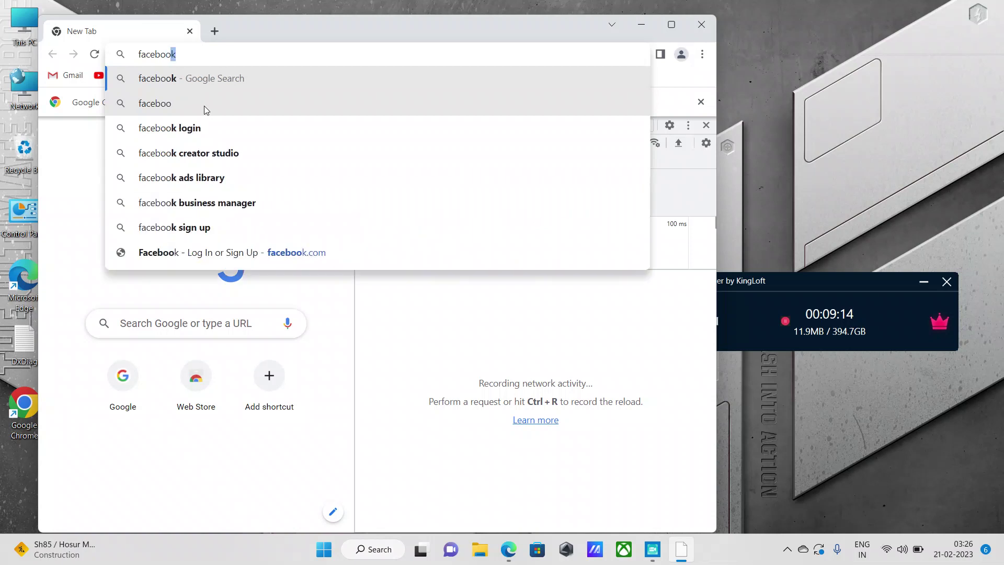
type("k.com")
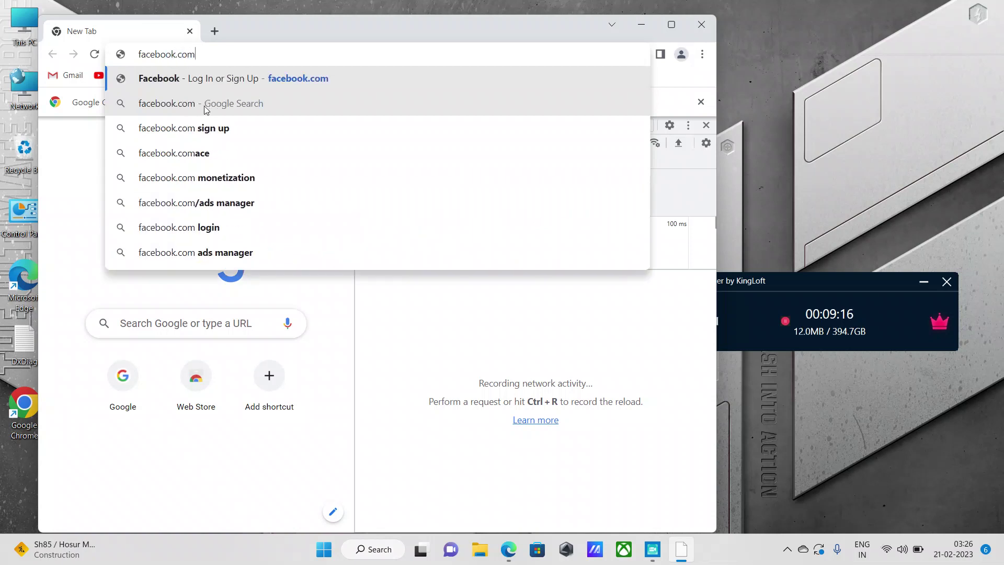
key("Return")
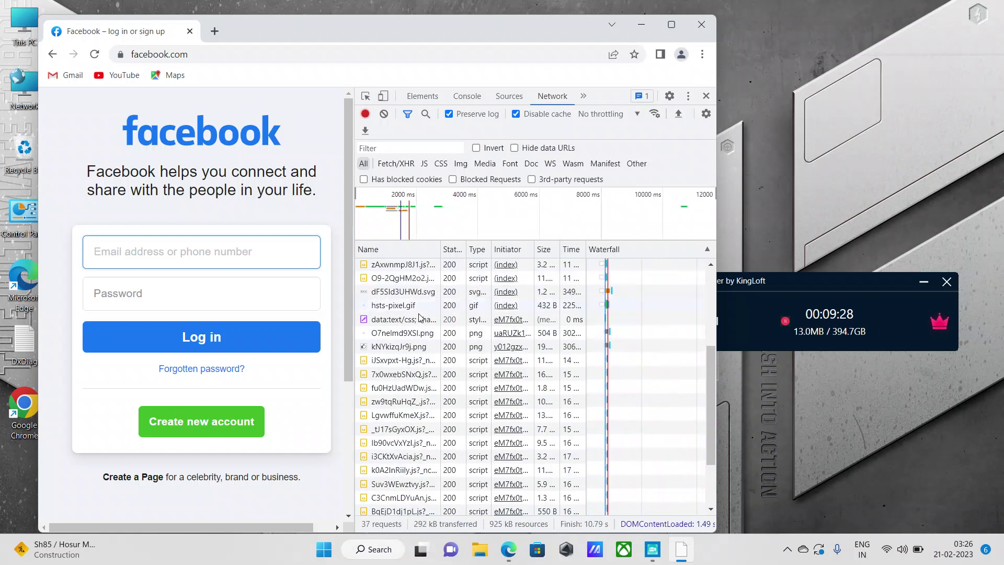
left_click_drag(466, 249, 475, 249)
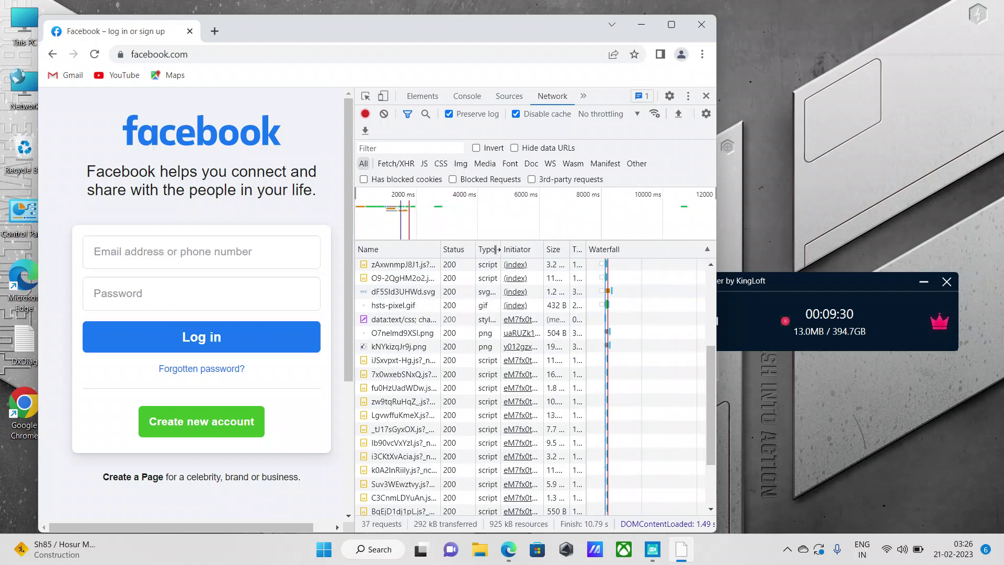
scroll(458, 370, "down", 3)
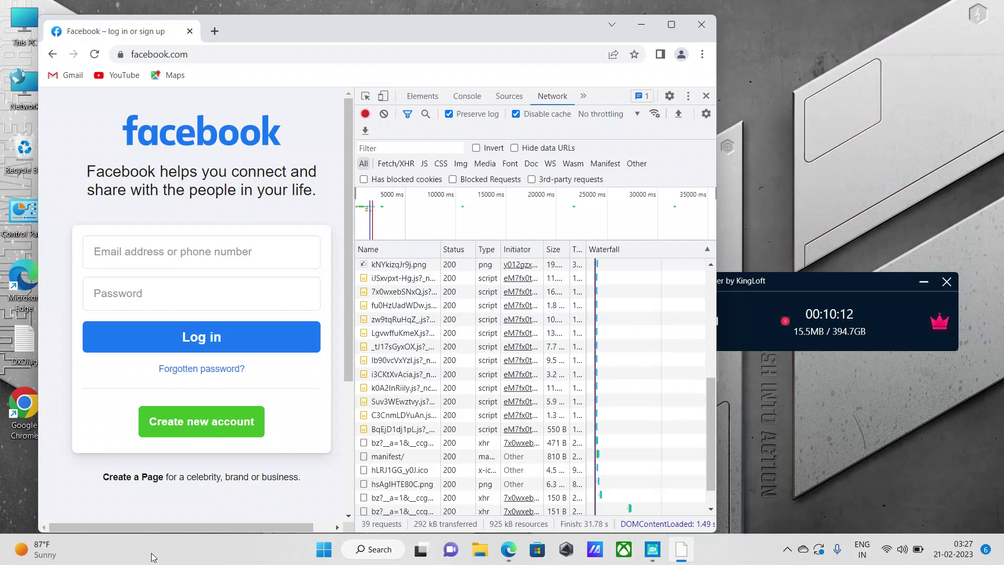
right_click(400, 457)
left_click(396, 460)
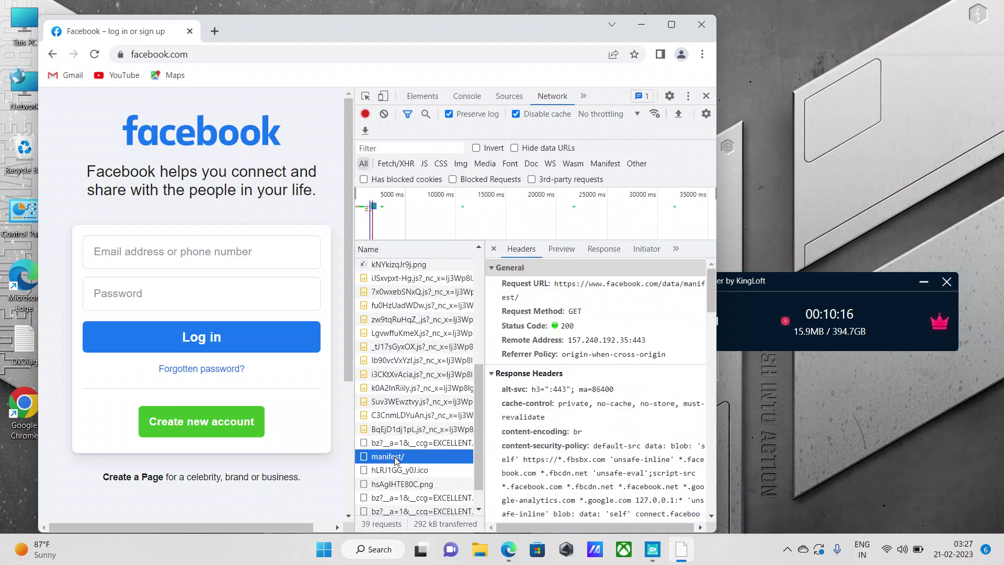
right_click(395, 460)
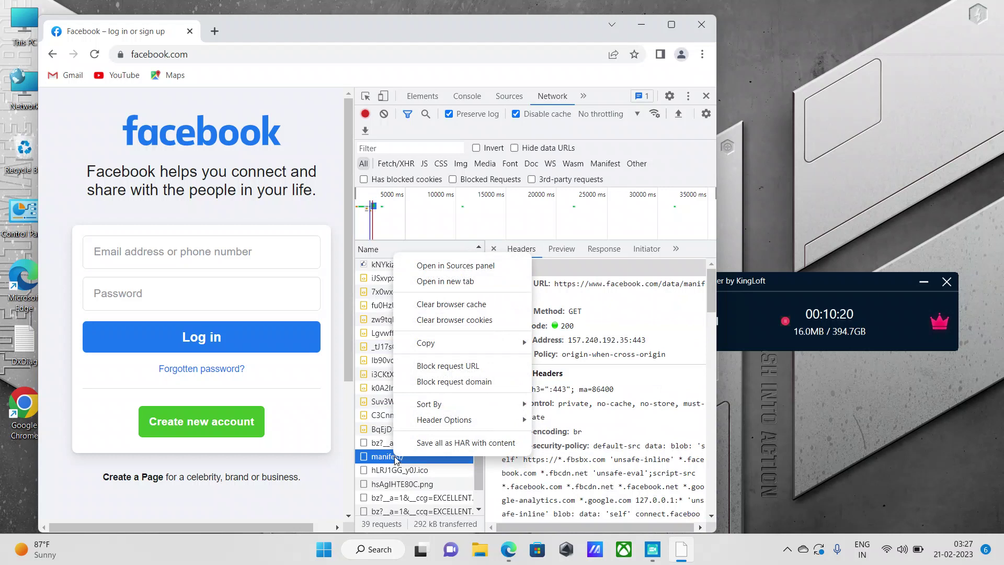
left_click(450, 443)
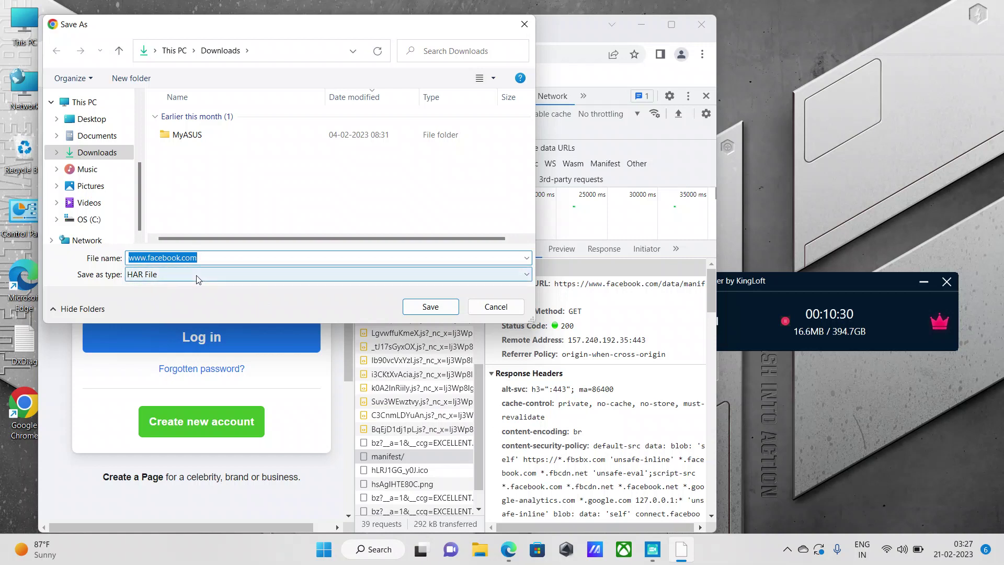
left_click(91, 136)
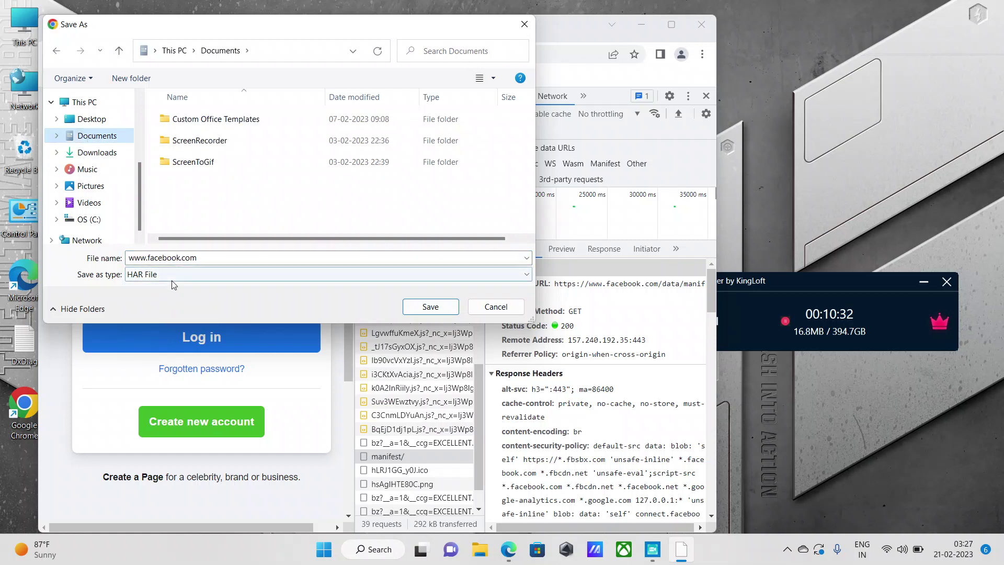
left_click(438, 307)
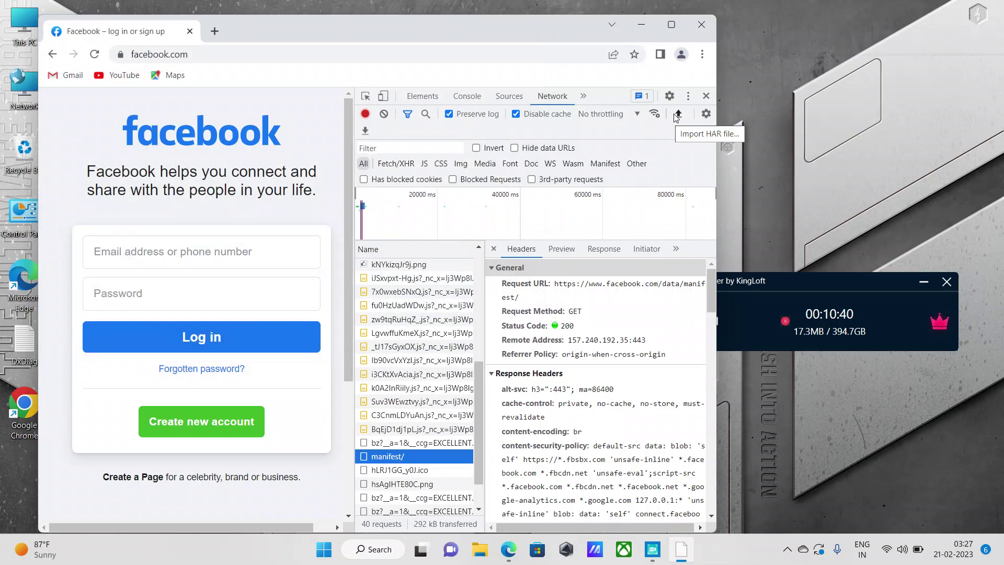
left_click(366, 134)
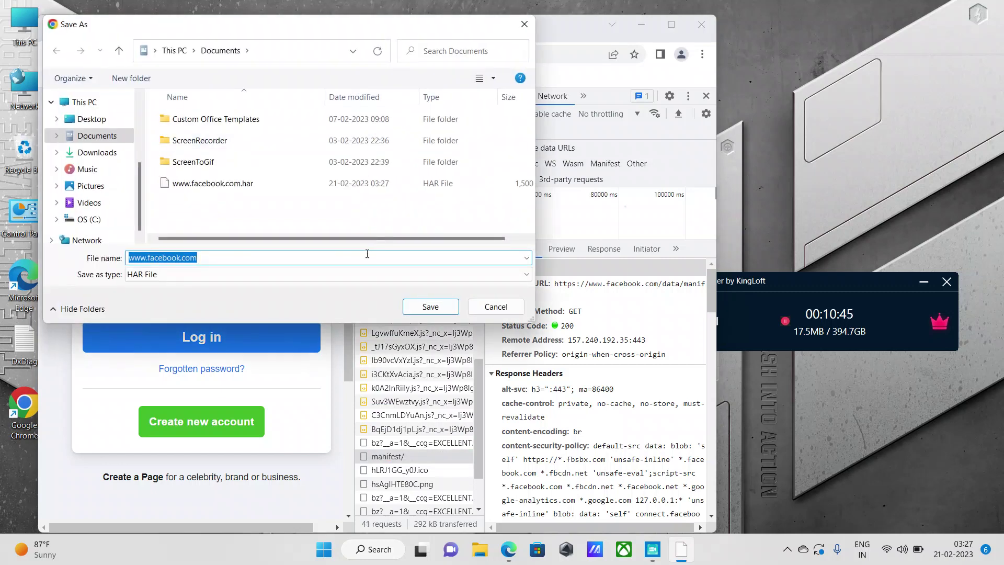
left_click(209, 257)
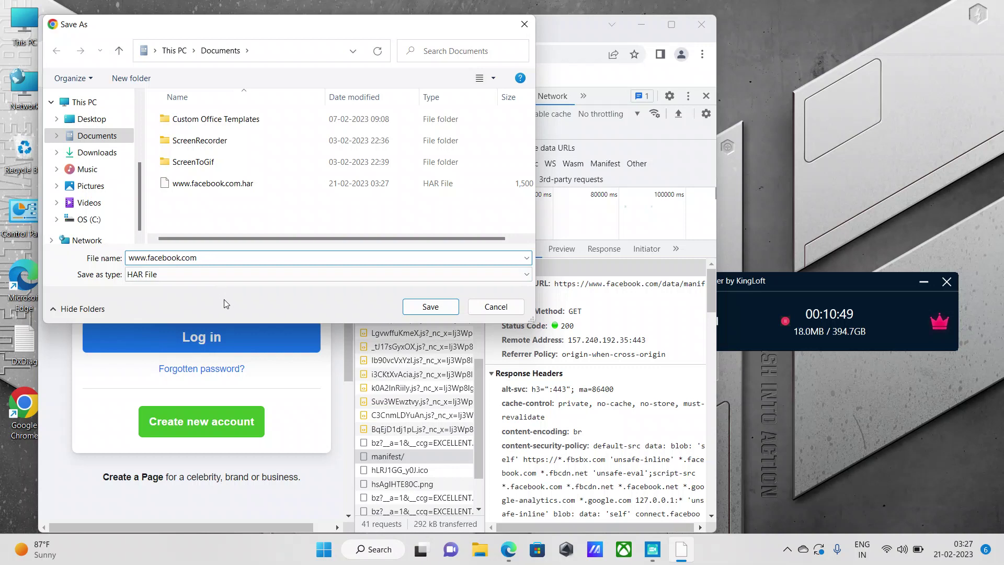
type("_chrome")
key("Return")
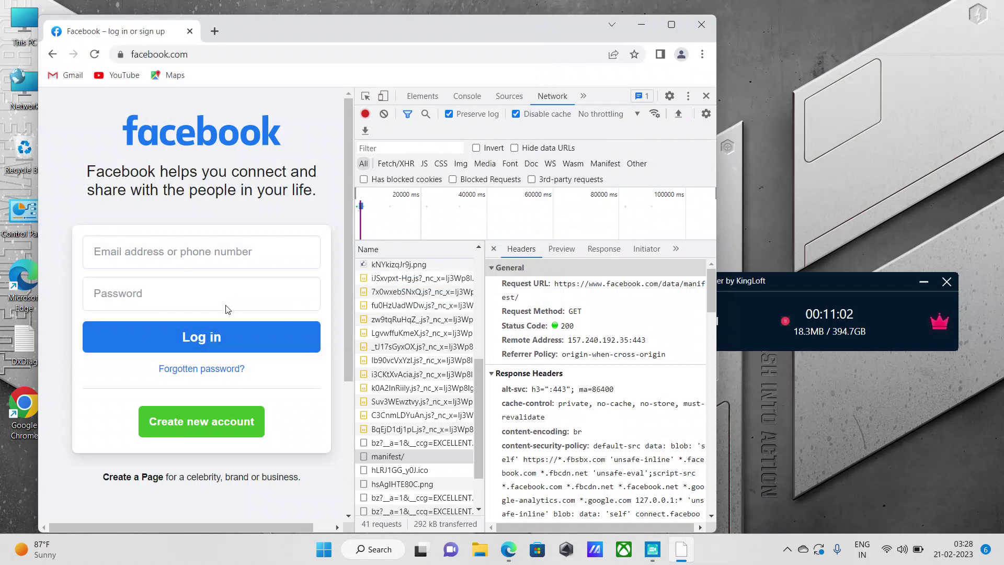
left_click(679, 30)
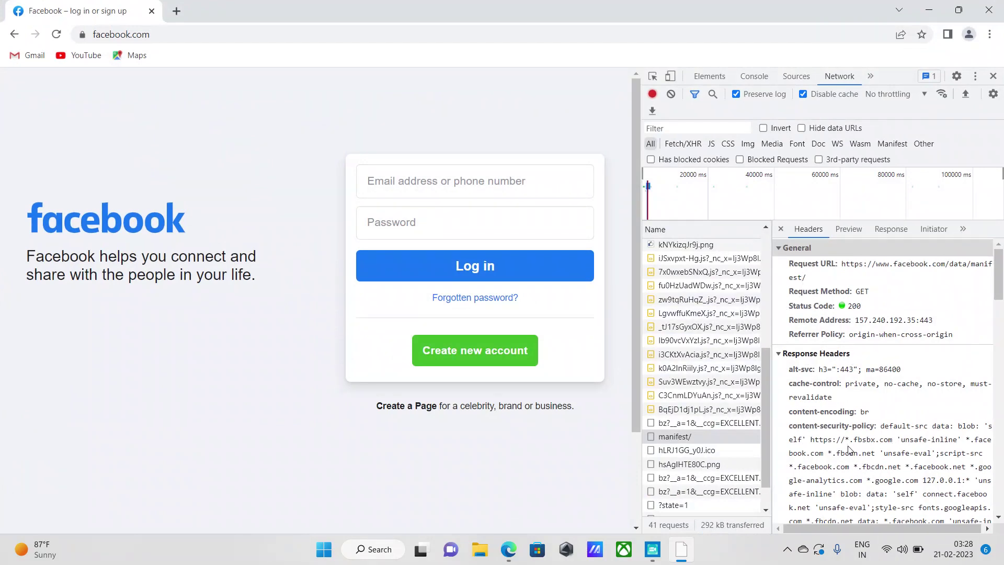
left_click(706, 314)
scroll(734, 387, "up", 3)
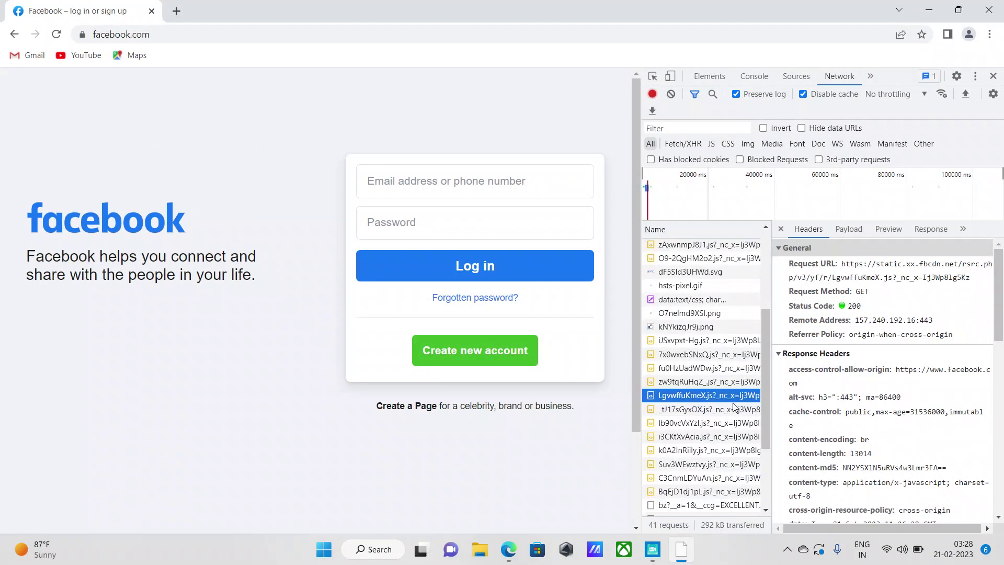
scroll(734, 402, "up", 4)
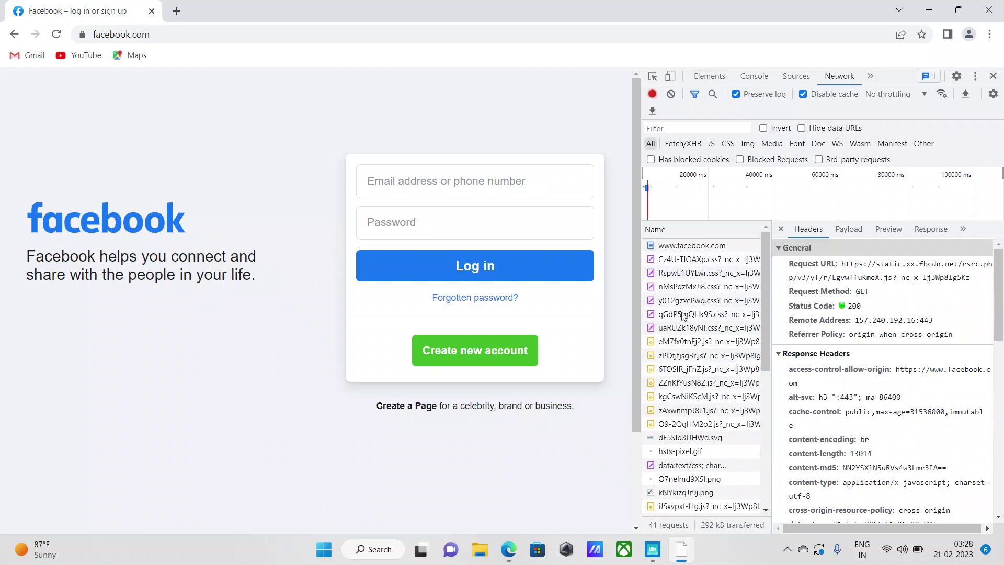
left_click(714, 249)
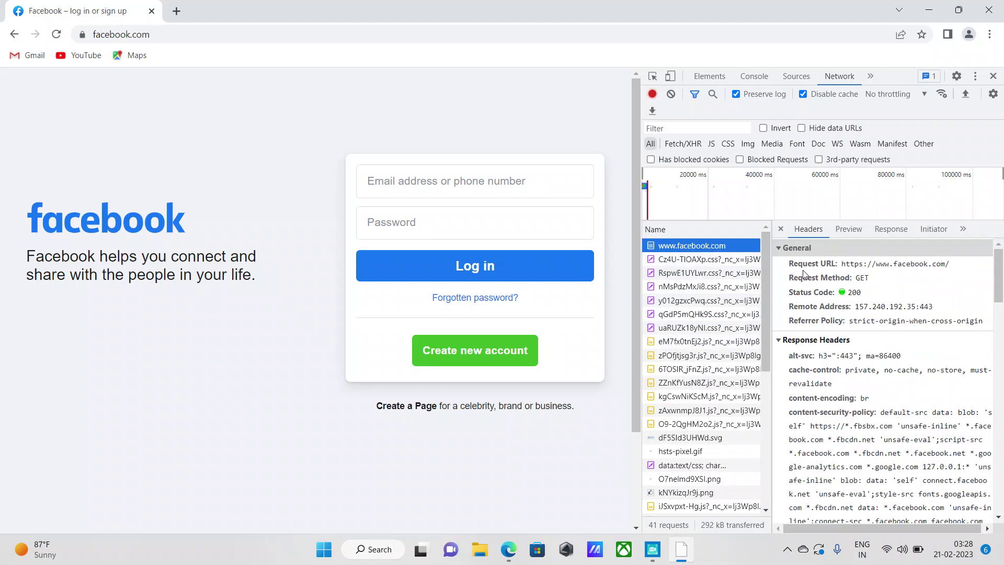
left_click_drag(788, 263, 916, 423)
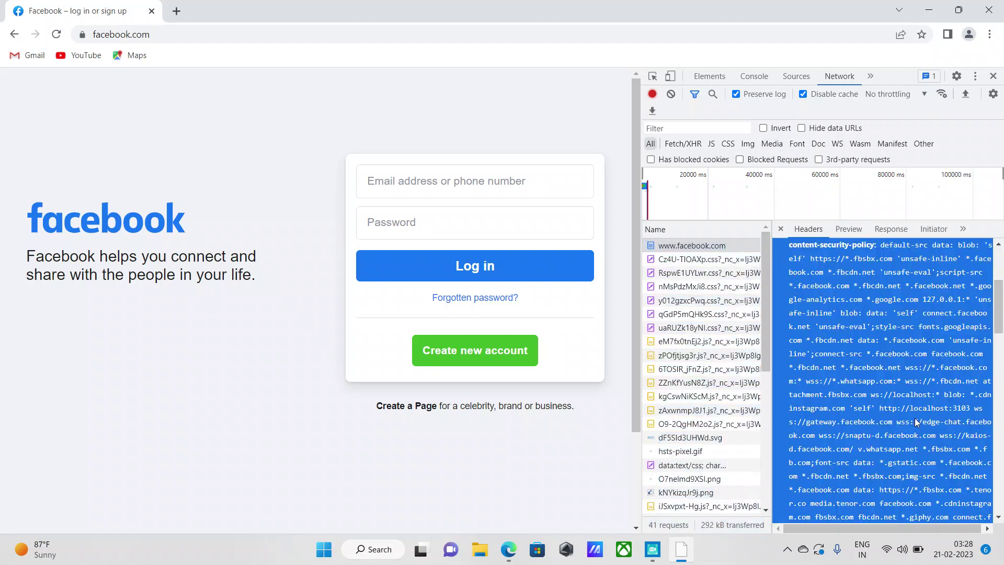
triple_click(876, 370)
scroll(889, 355, "up", 3)
left_click_drag(868, 277, 783, 288)
left_click(876, 283)
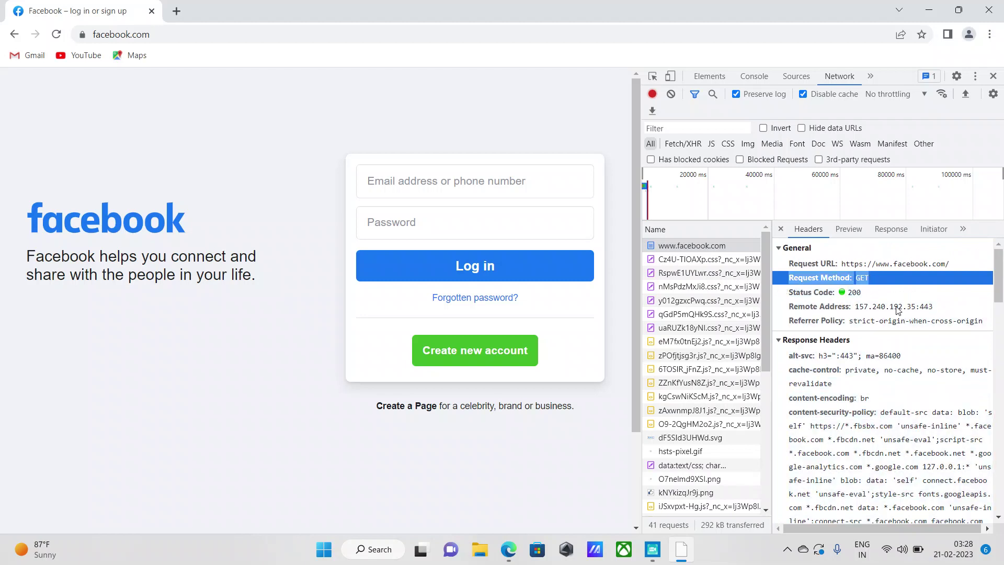
double_click(864, 284)
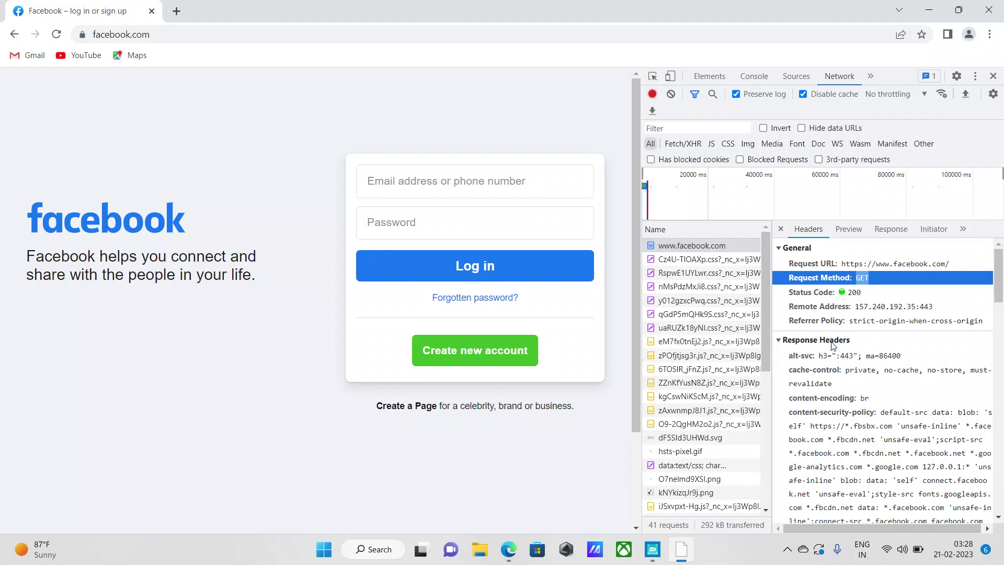
left_click(787, 343)
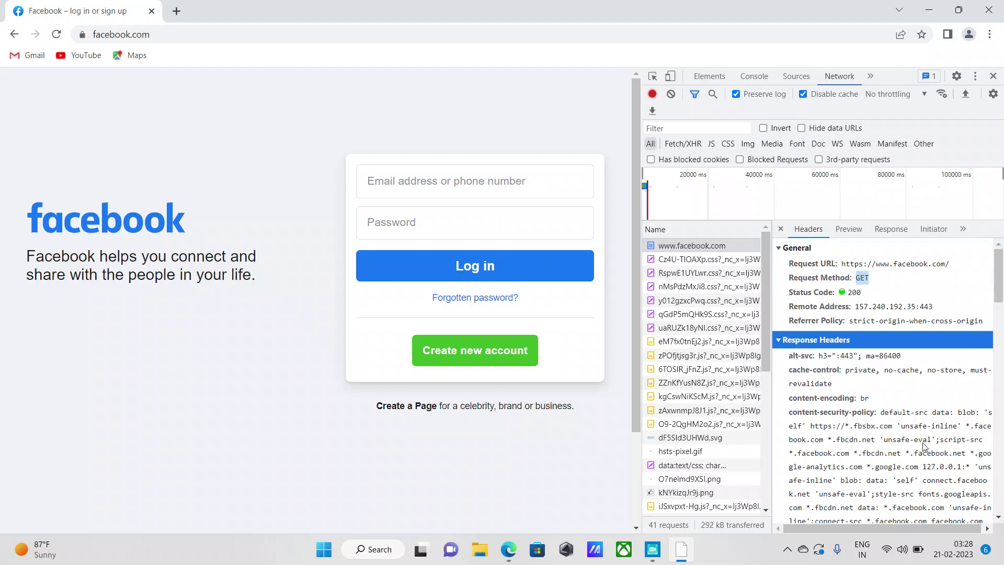
scroll(923, 444, "down", 5)
scroll(900, 413, "up", 5)
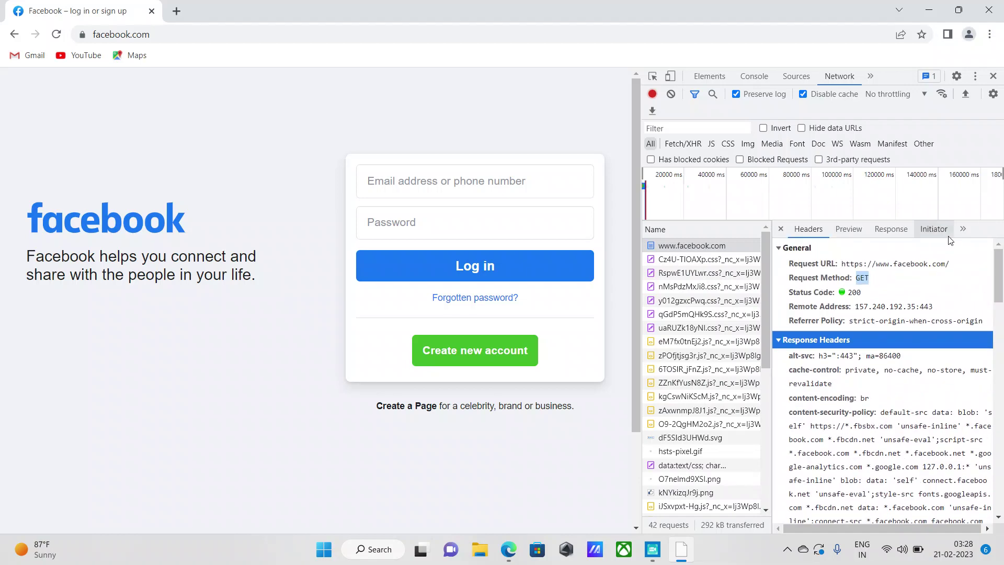
left_click(934, 230)
left_click(962, 230)
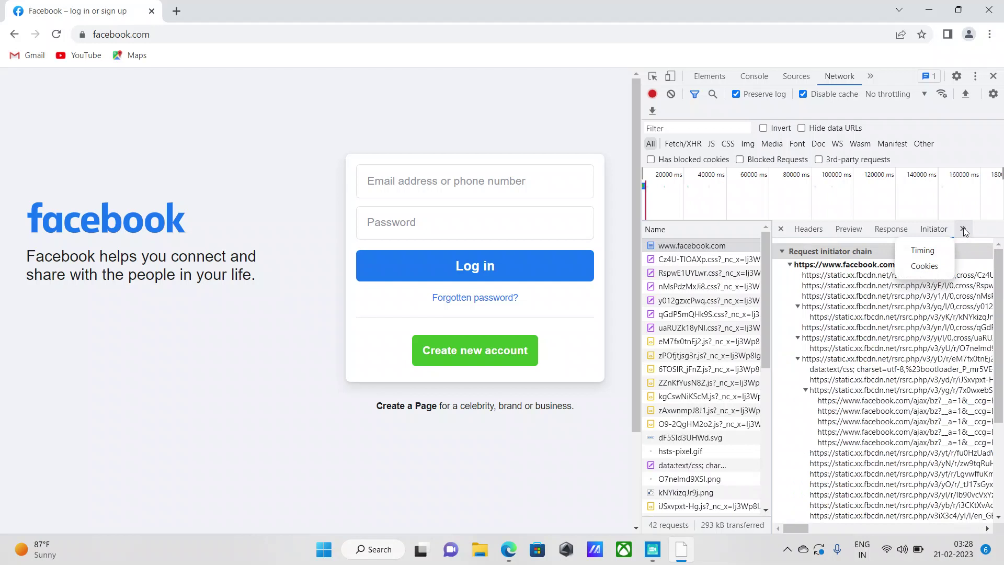
left_click(921, 251)
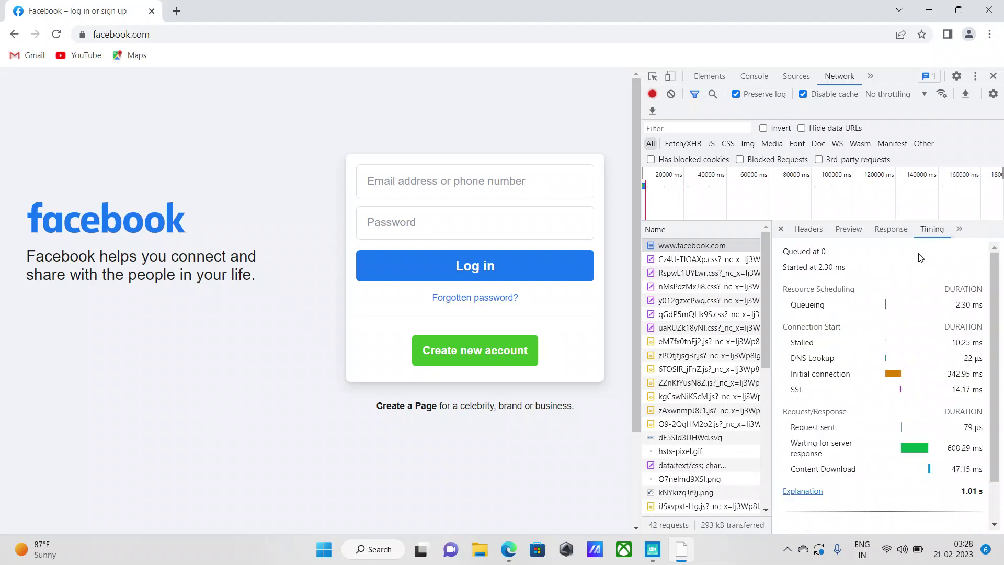
scroll(925, 337, "down", 1)
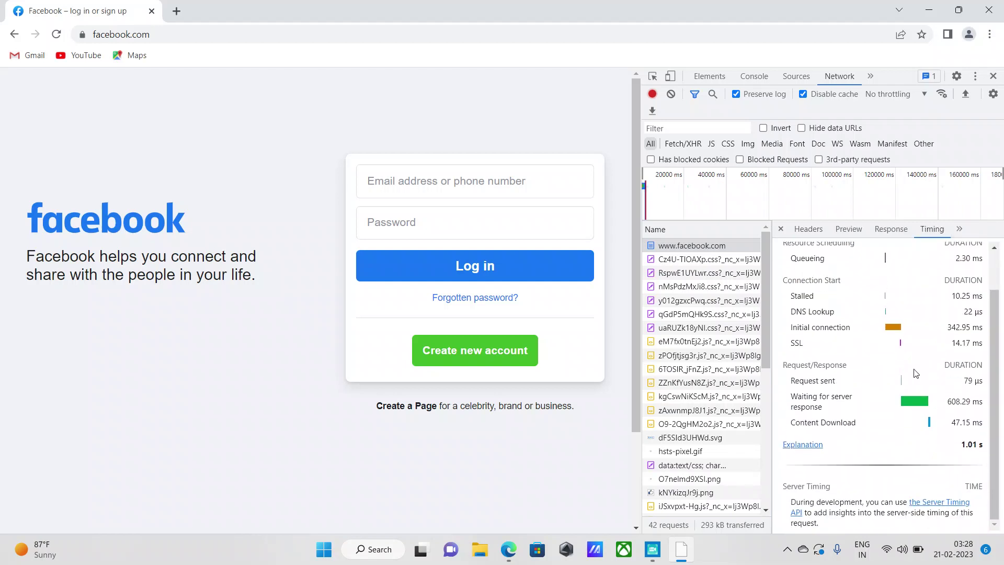
scroll(872, 401, "up", 1)
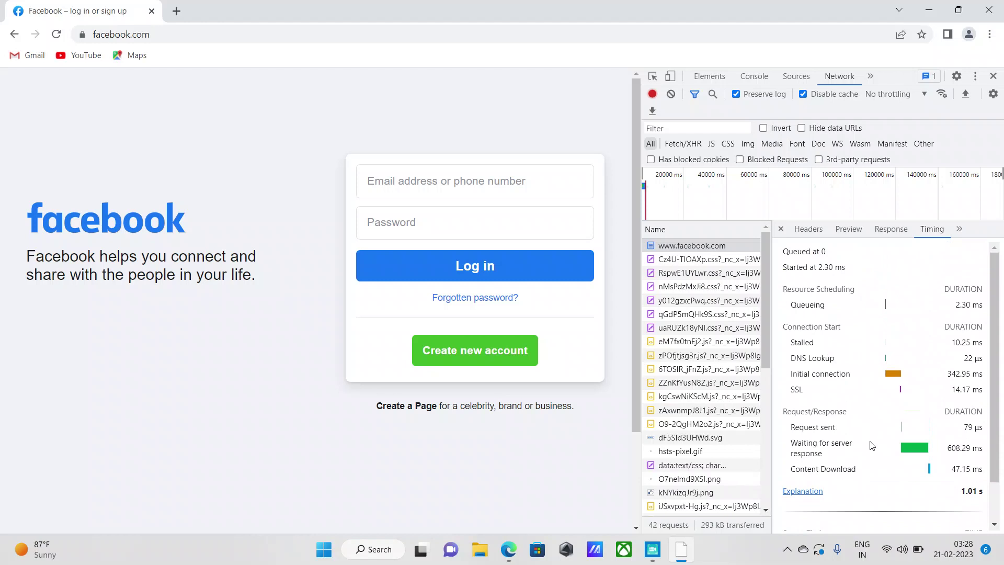
scroll(964, 453, "down", 1)
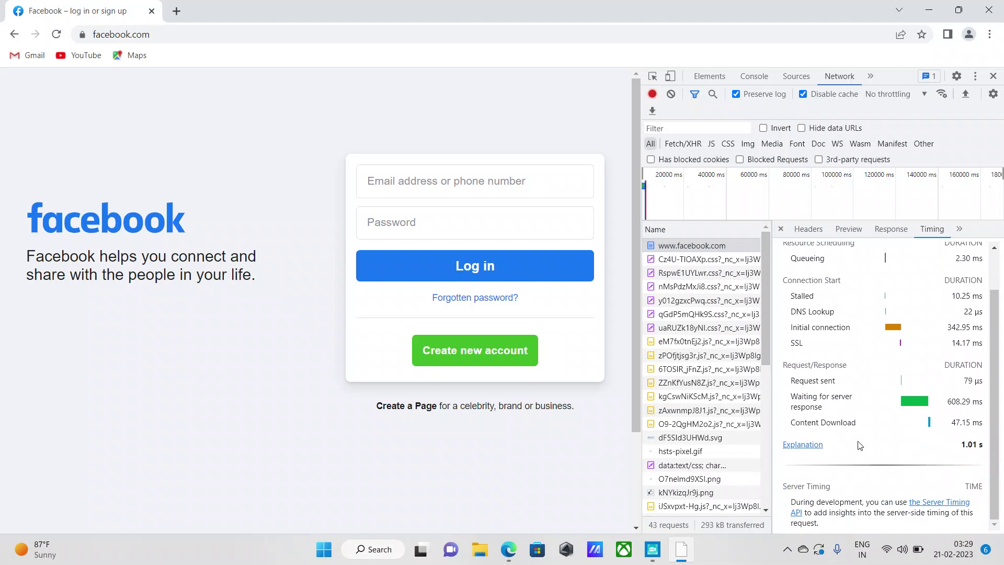
scroll(964, 377, "up", 1)
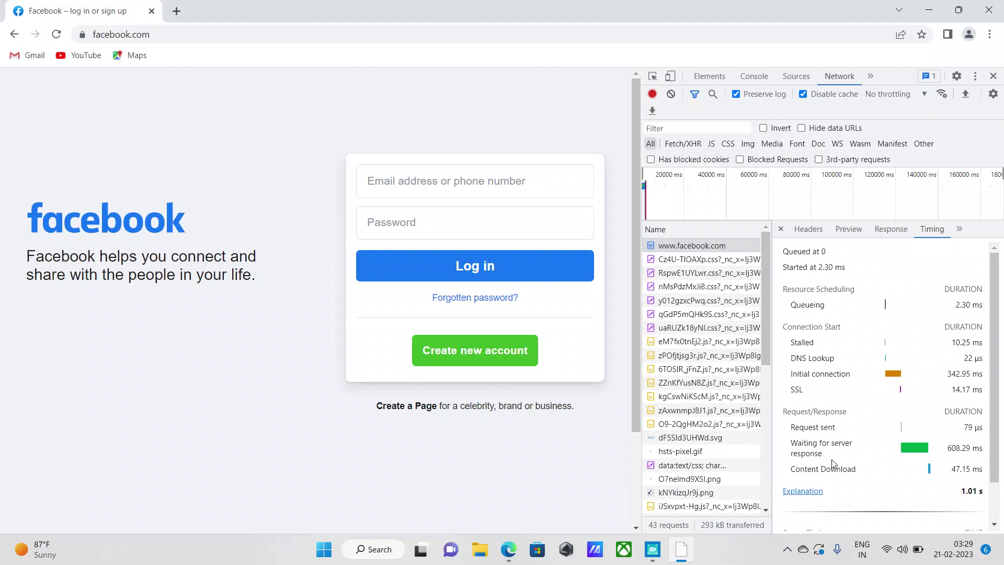
scroll(888, 452, "down", 2)
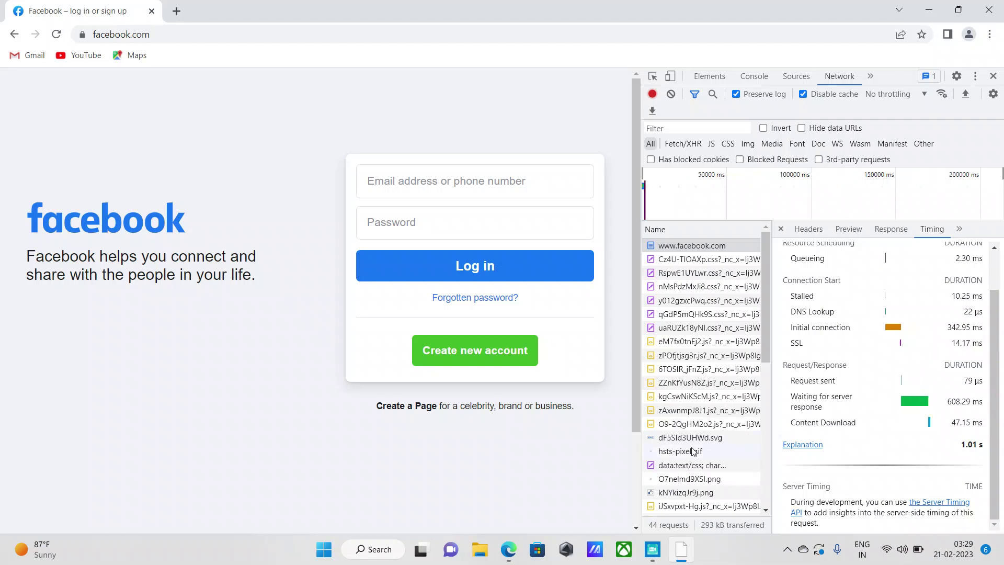
Step: View the timing breakdown of the qGdP5mQHk9S.css request in the network log
left_click(699, 314)
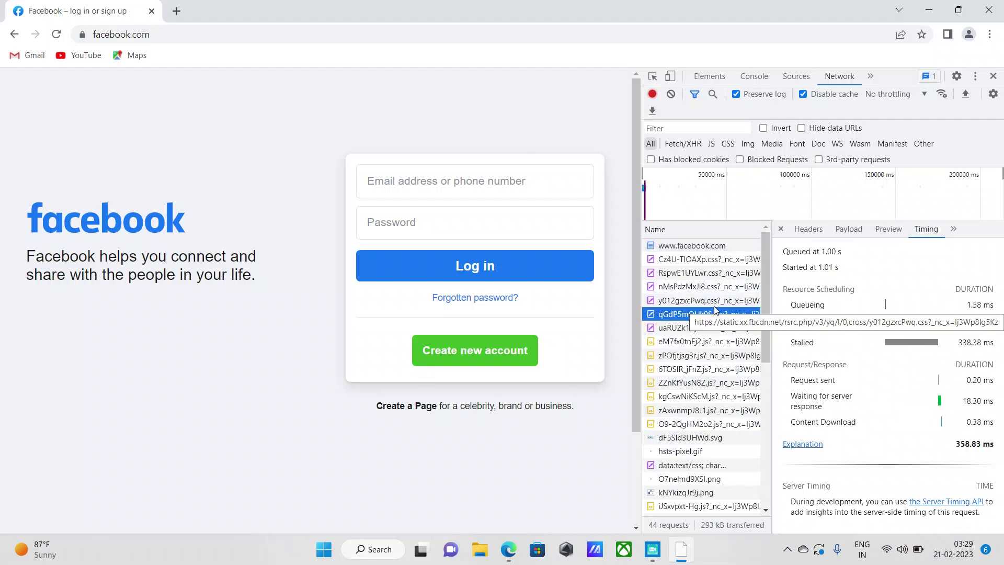
scroll(720, 349, "down", 5)
scroll(721, 351, "up", 5)
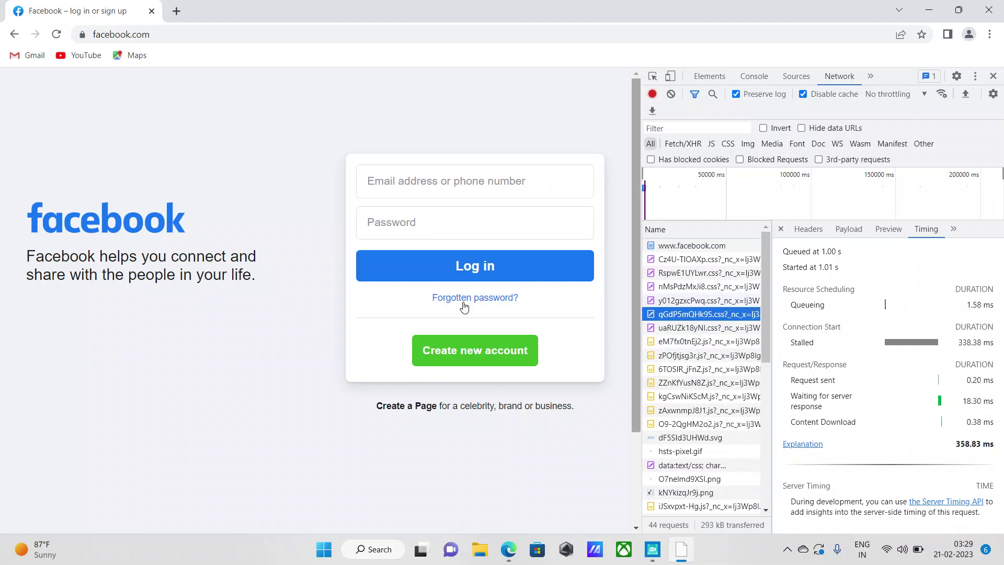
left_click(176, 9)
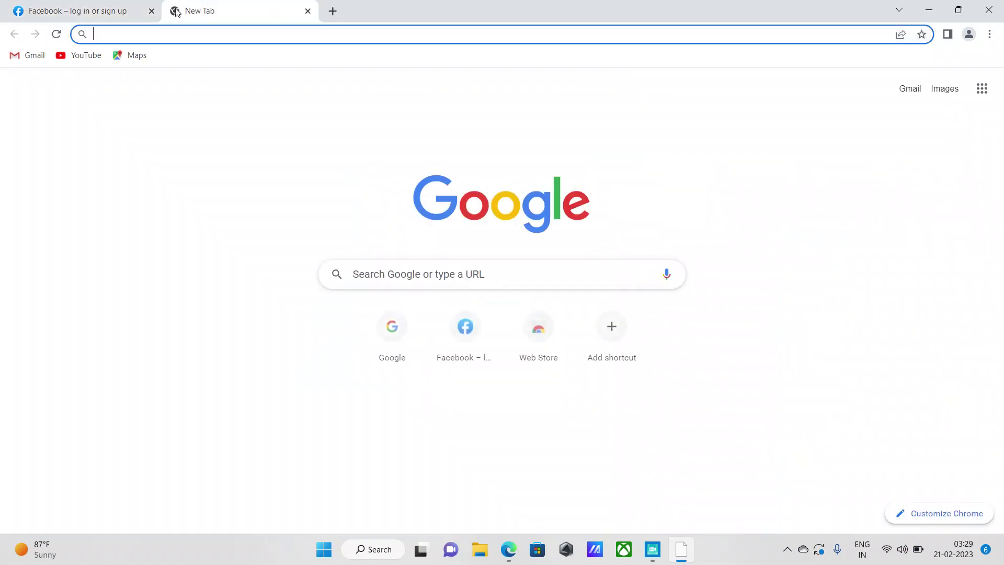
left_click(139, 12)
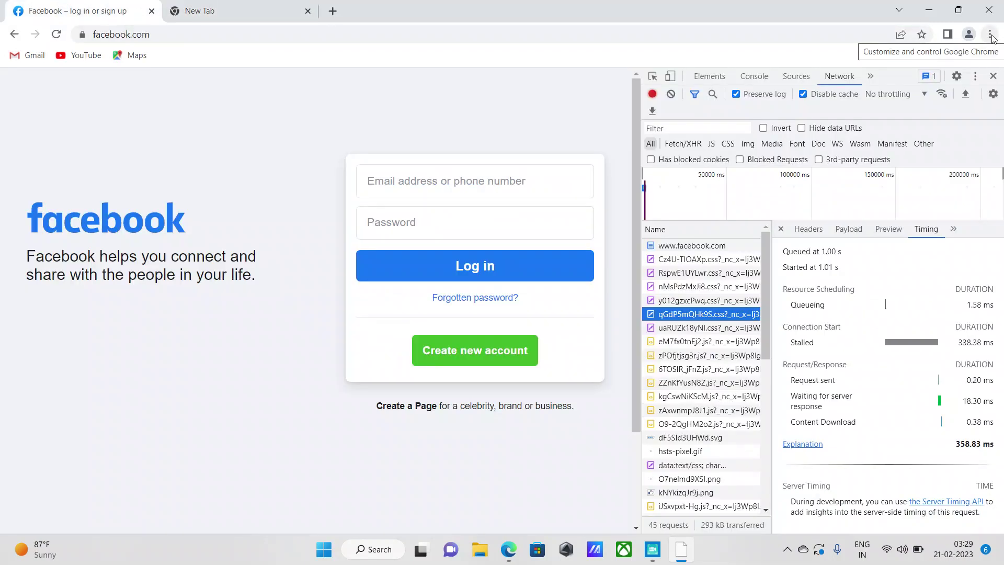
key("super+d")
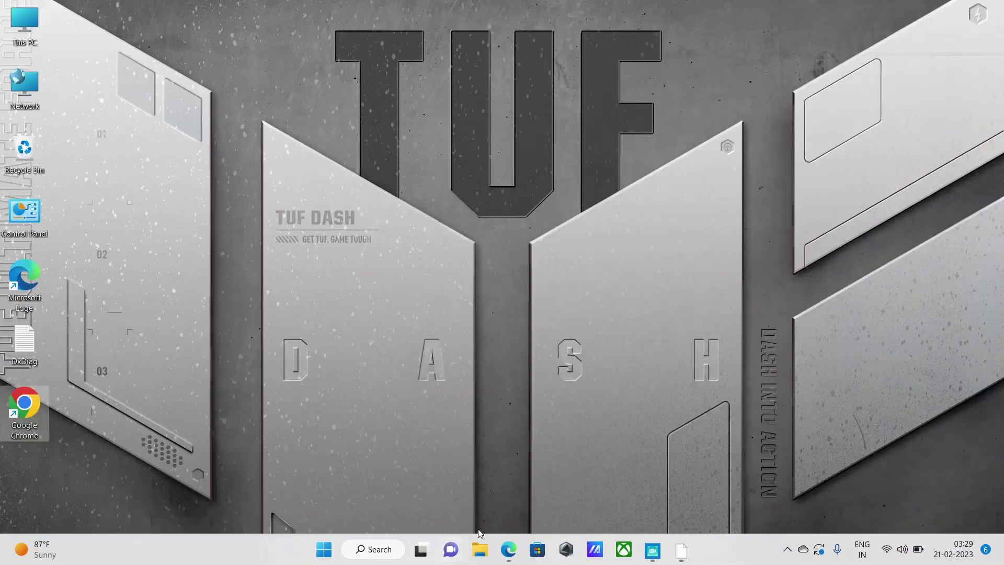
left_click(681, 549)
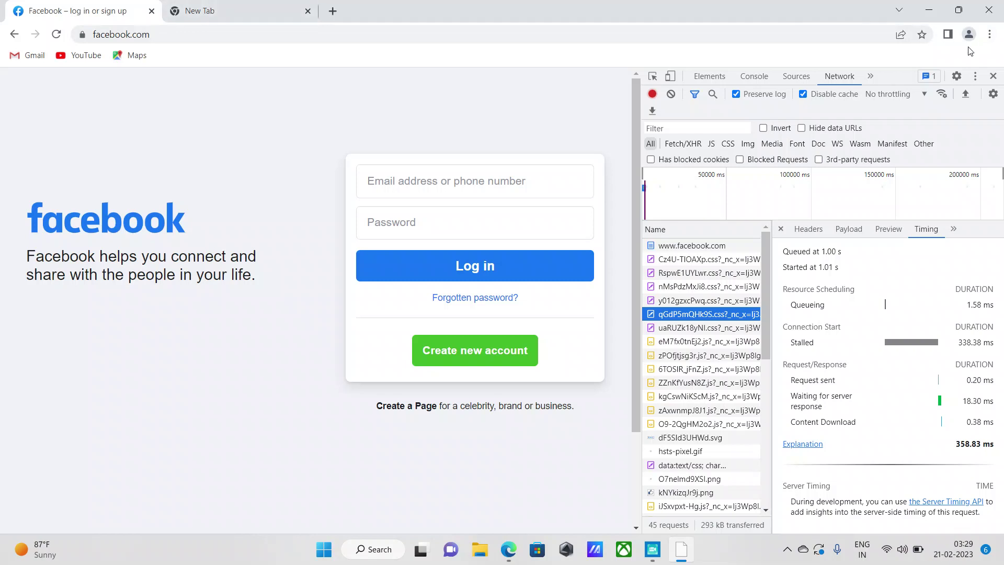
Step: Open the browser's extensions management page
left_click(990, 35)
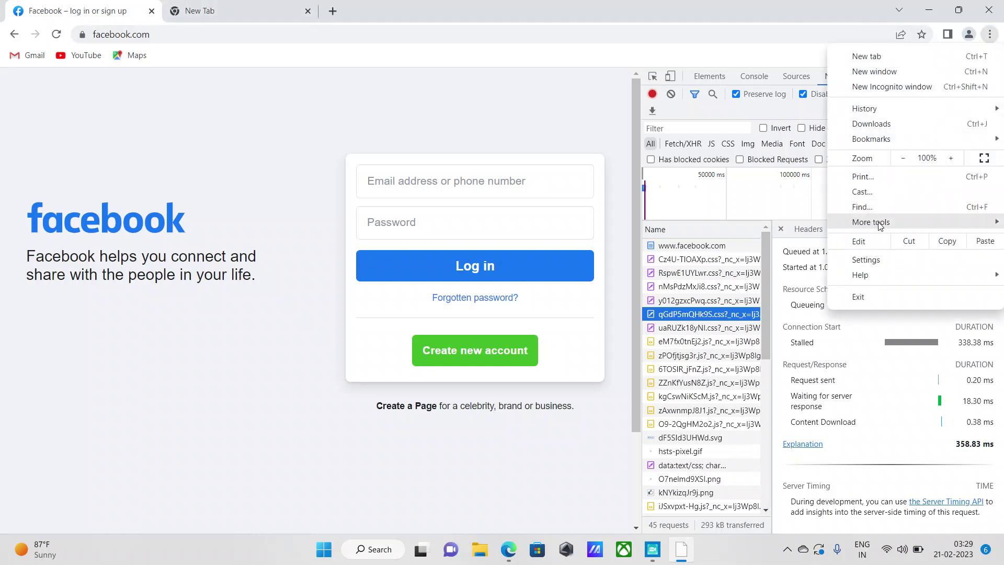
mouse_move(874, 223)
left_click(724, 298)
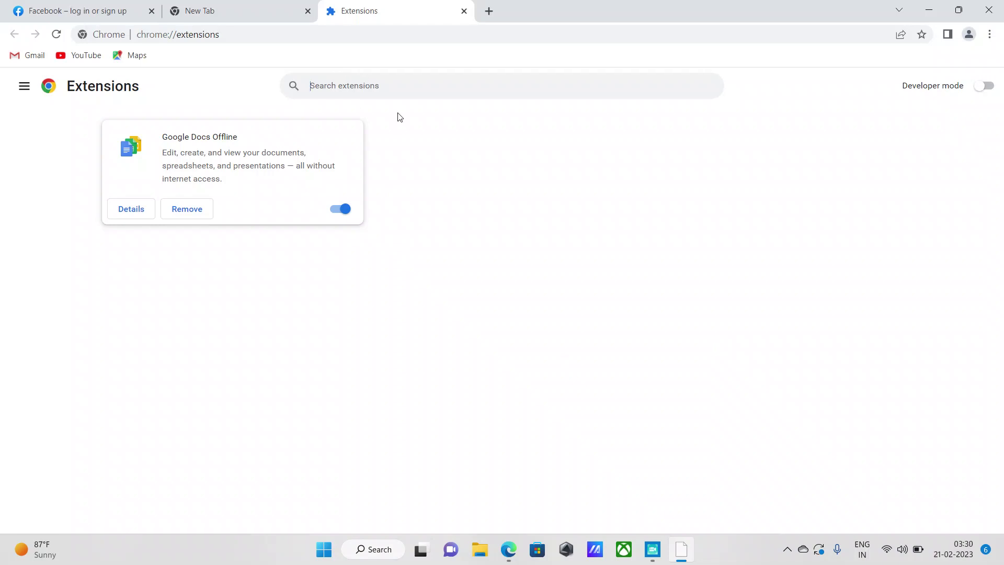
Step: Search the installed extensions for "HAR viewer44" and clear the search
type("HAR viewer44")
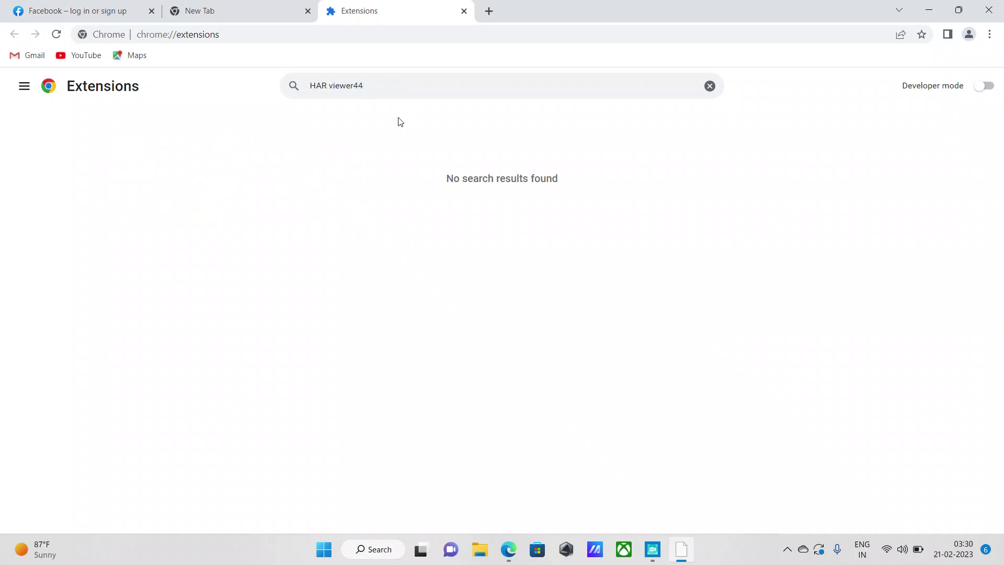
key("BackSpace")
key("BackSpace")
key("BackSpace")
key("BackSpace")
key("BackSpace")
key("BackSpace")
key("BackSpace")
key("BackSpace")
key("BackSpace")
key("BackSpace")
key("BackSpace")
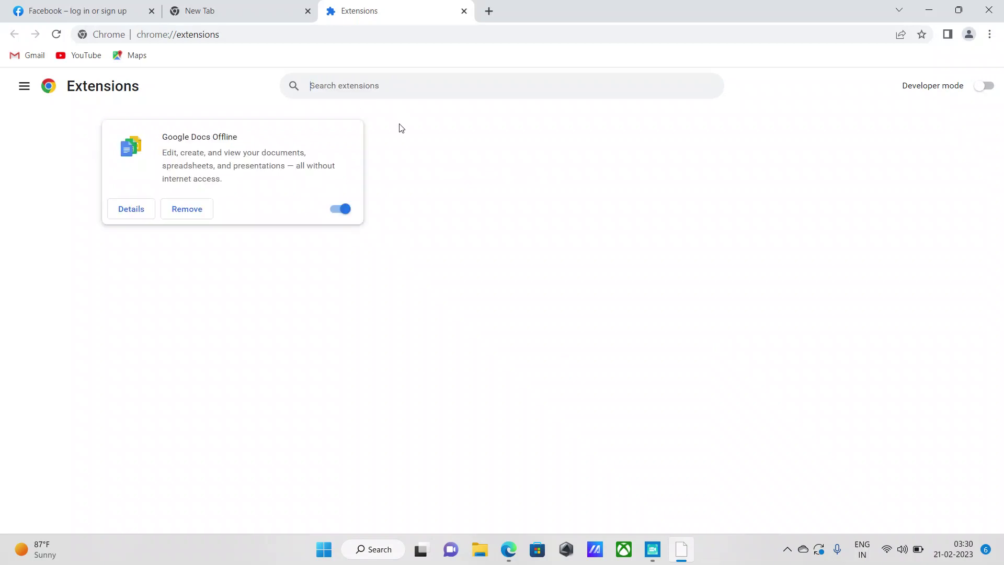
Step: Search the web for "har extension chrome" in a new tab and try to add the HTTP Archive Viewer extension from the Chrome Web Store
left_click(488, 11)
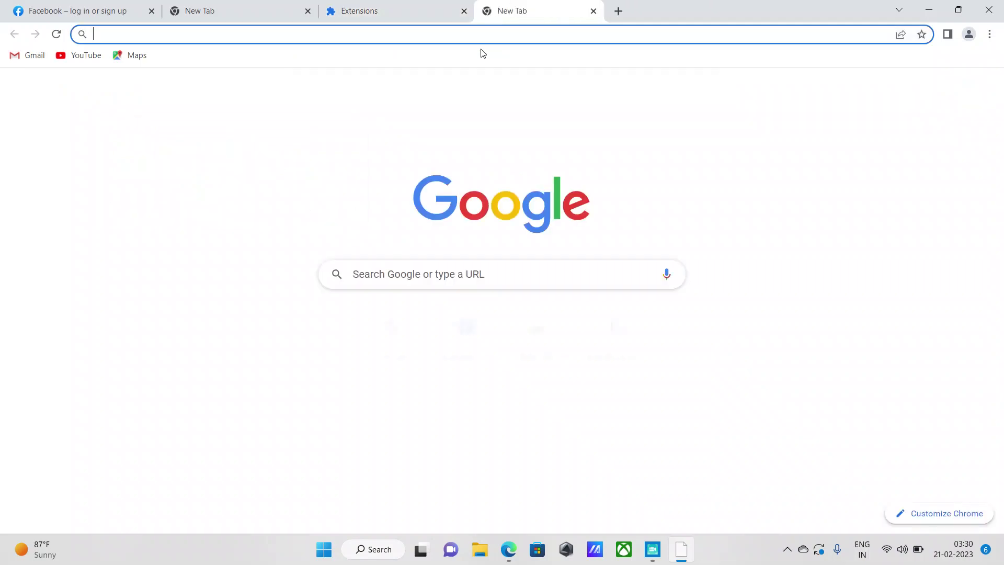
type("har")
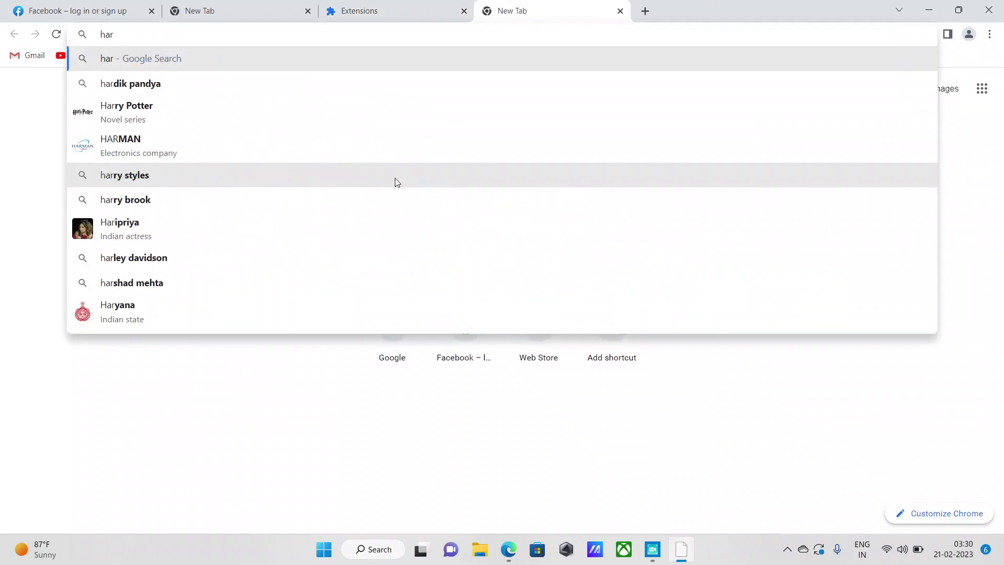
type(" ex")
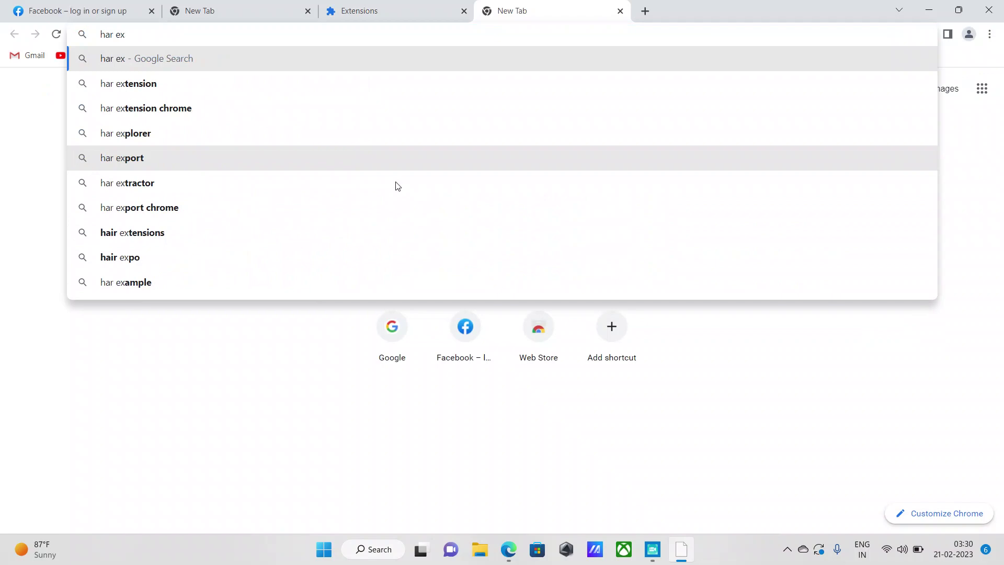
left_click(179, 112)
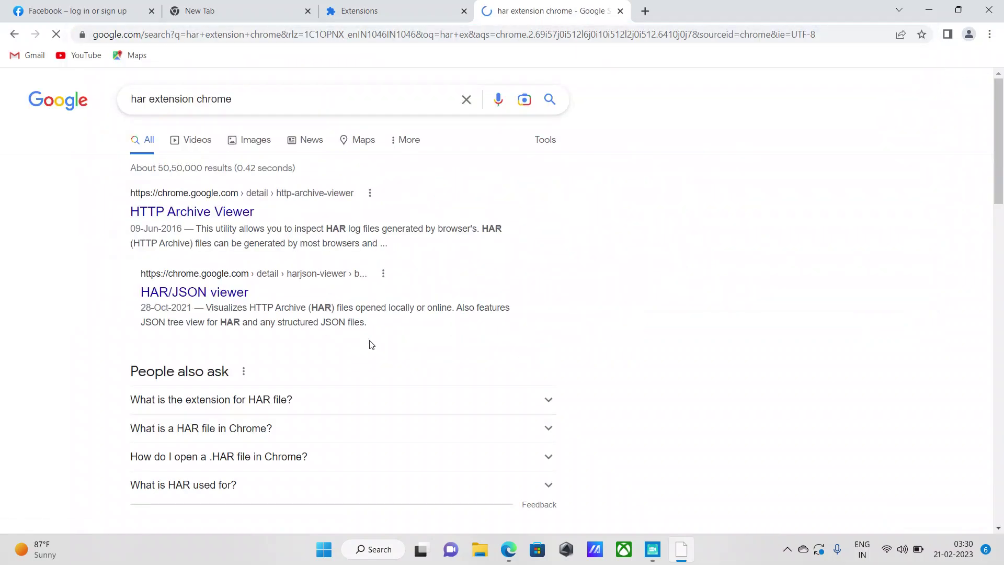
left_click(198, 213)
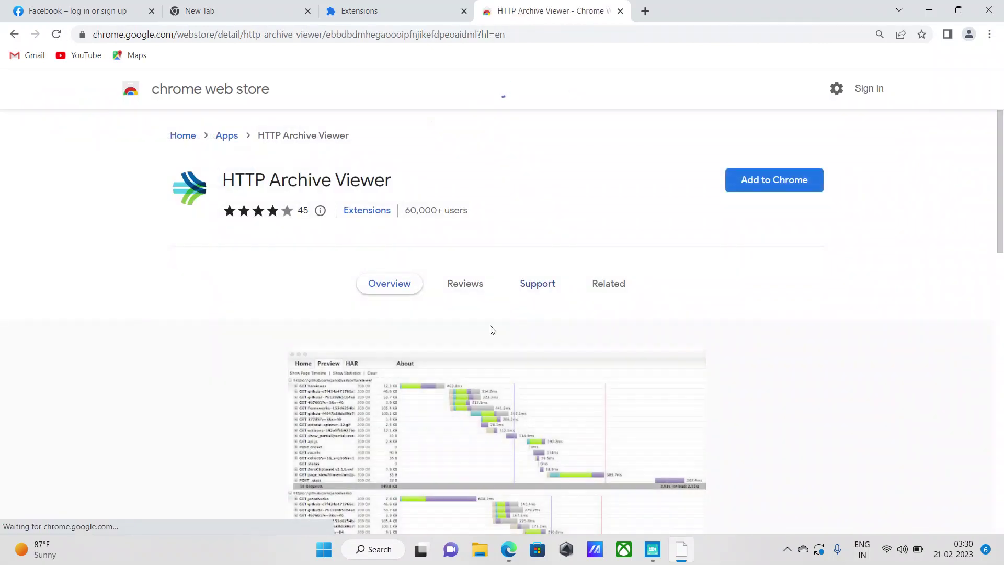
left_click(788, 183)
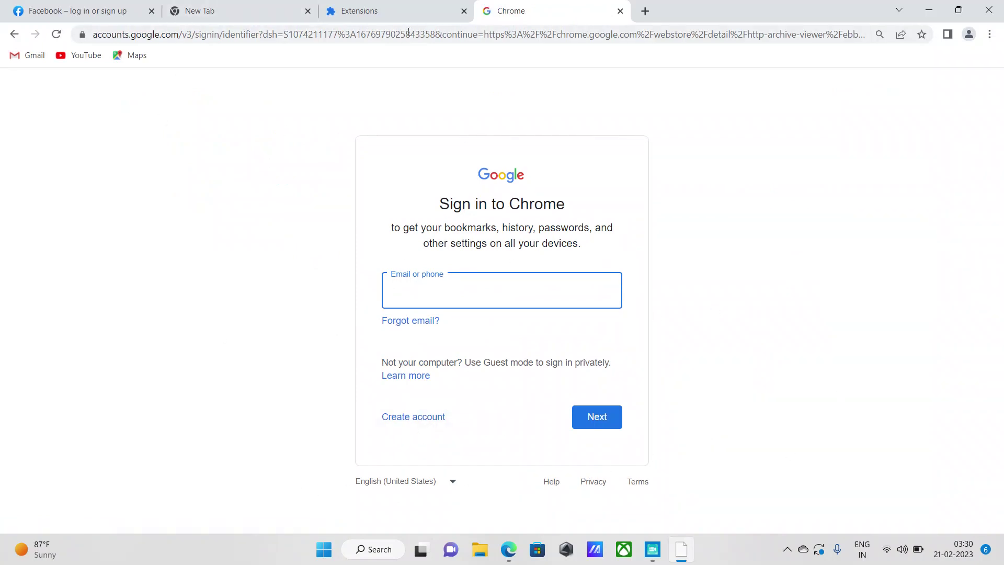
Step: Search for "har analyzer google" in the Extensions tab and open the Google Admin Toolbox HAR Analyzer page
left_click(378, 11)
left_click(207, 37)
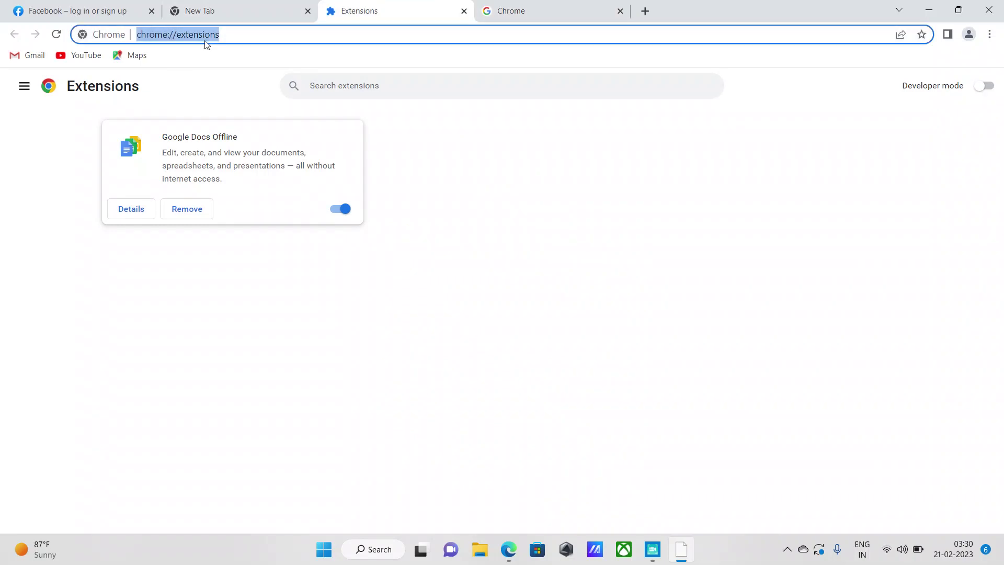
type("h")
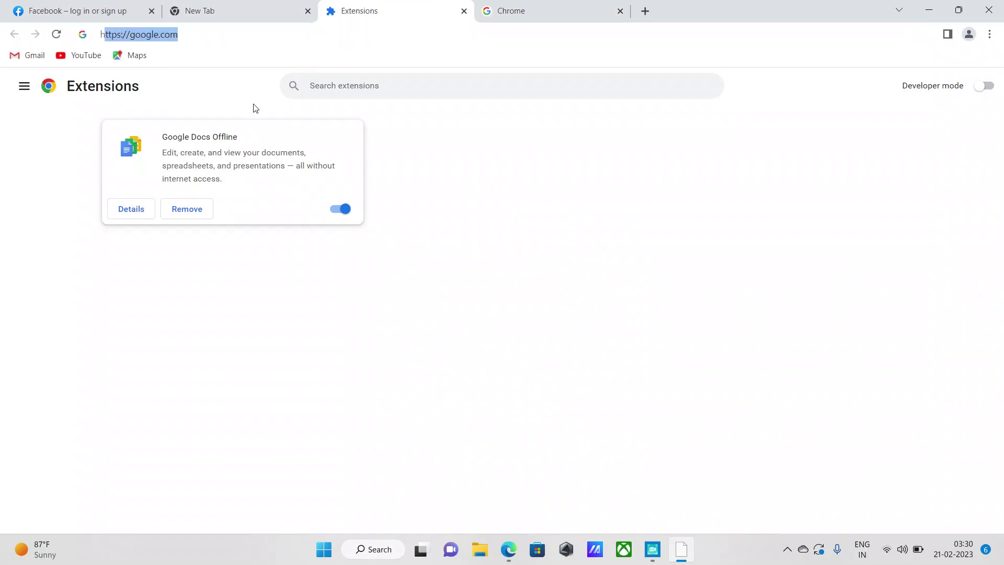
key("BackSpace")
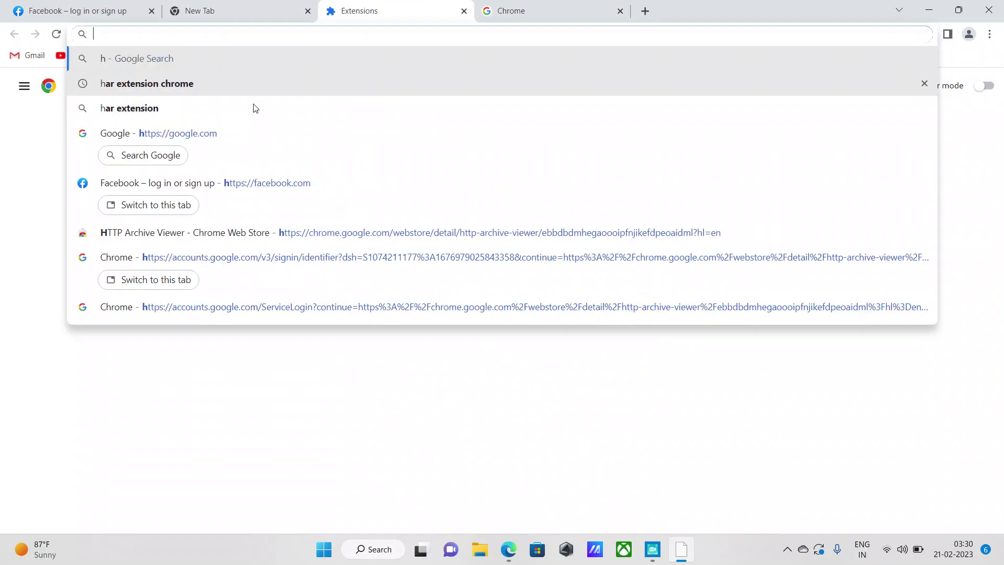
key("BackSpace")
type("ghar")
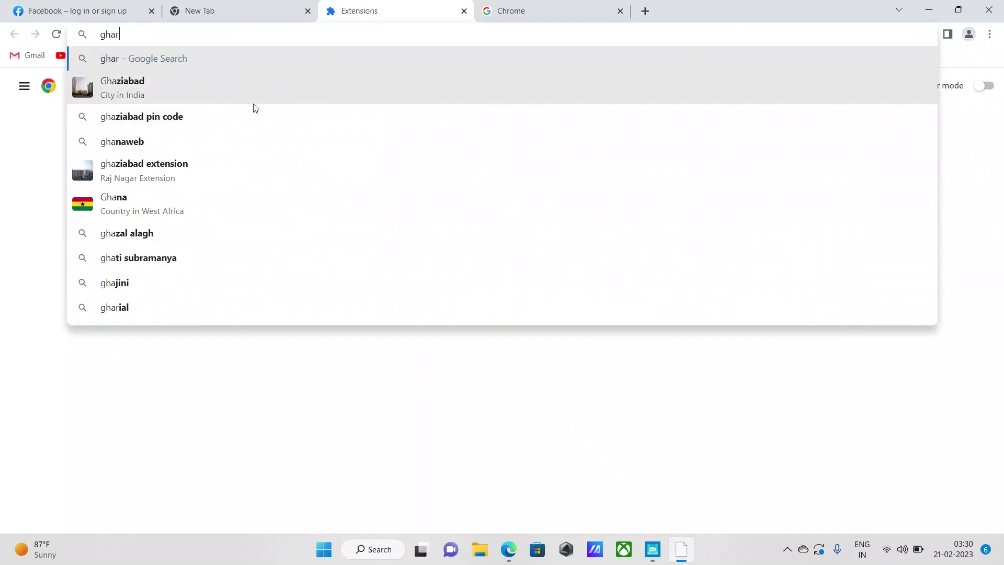
type(" an")
key("BackSpace")
key("BackSpace")
key("BackSpace")
key("BackSpace")
key("BackSpace")
key("BackSpace")
key("BackSpace")
key("Escape")
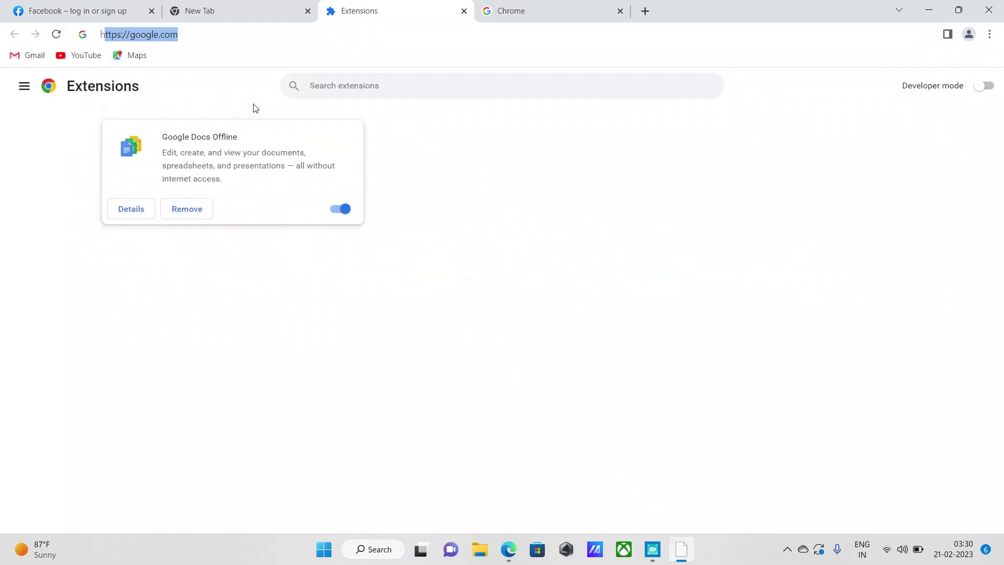
type("har ana;y")
key("BackSpace")
key("BackSpace")
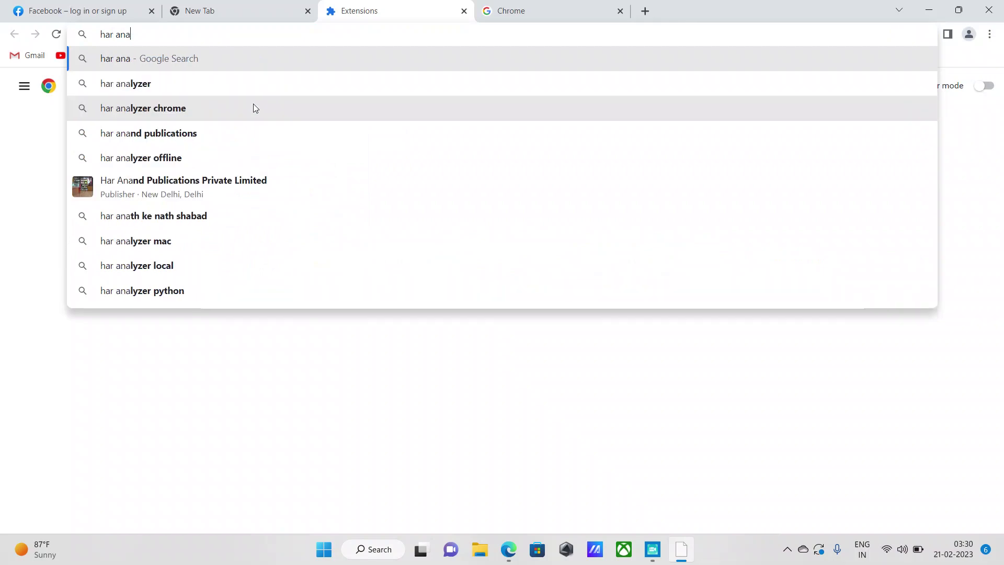
type("lyze")
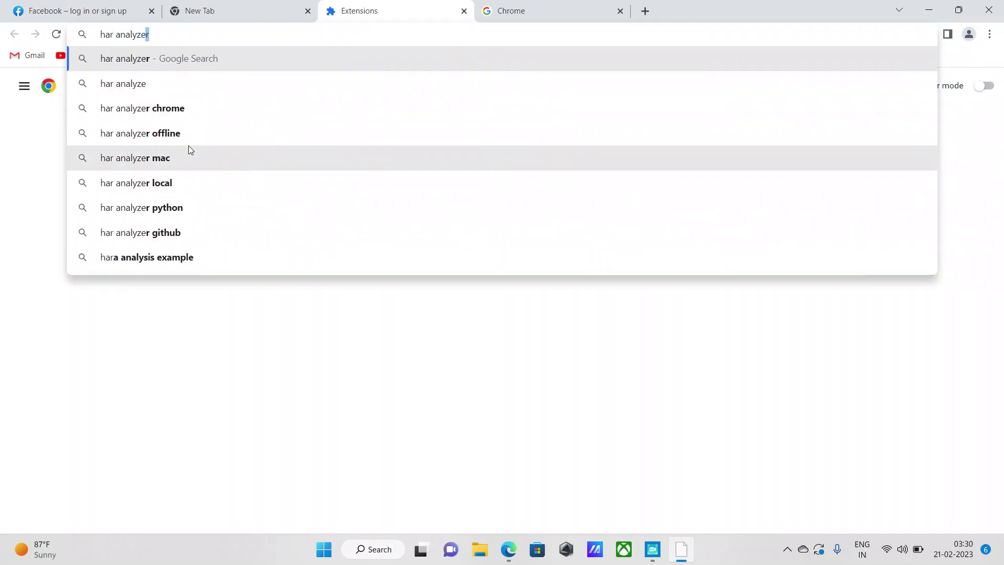
type("r")
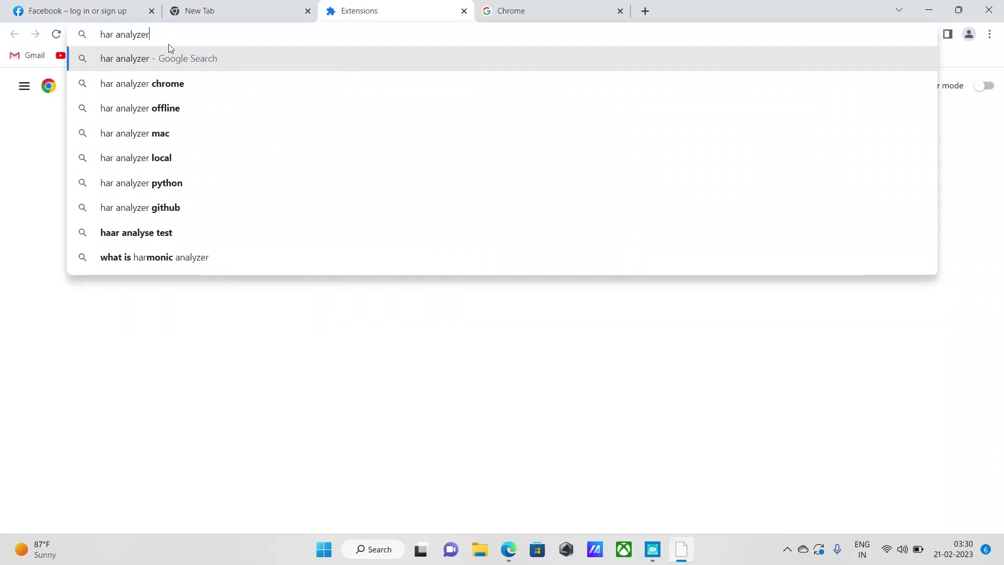
type(" go")
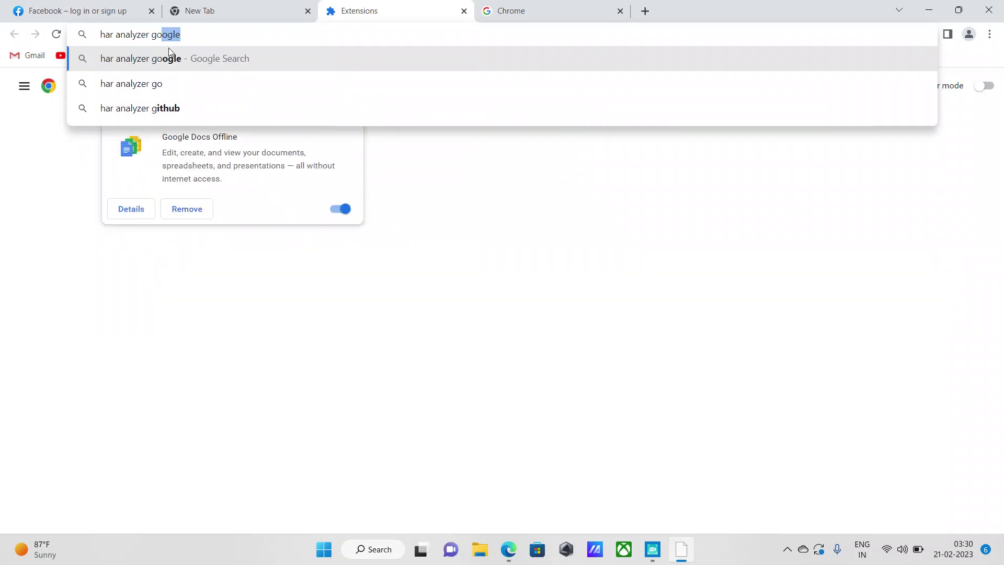
type("gle")
key("Return")
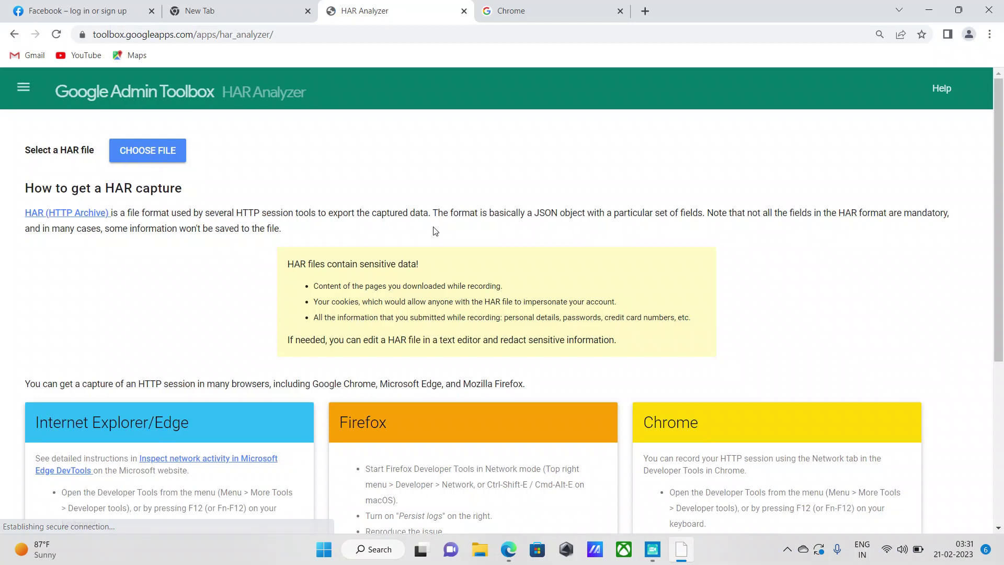
left_click(144, 157)
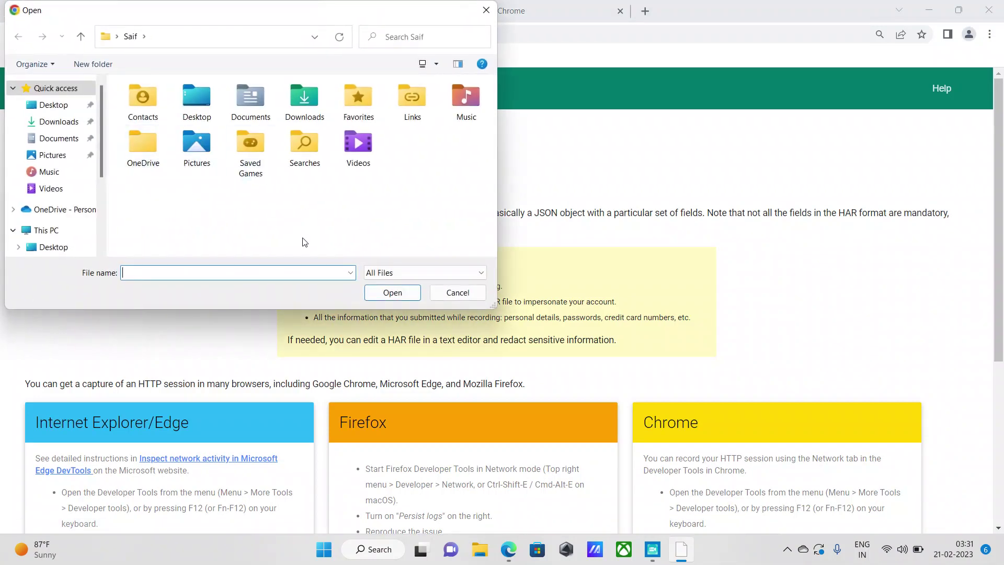
left_click(51, 139)
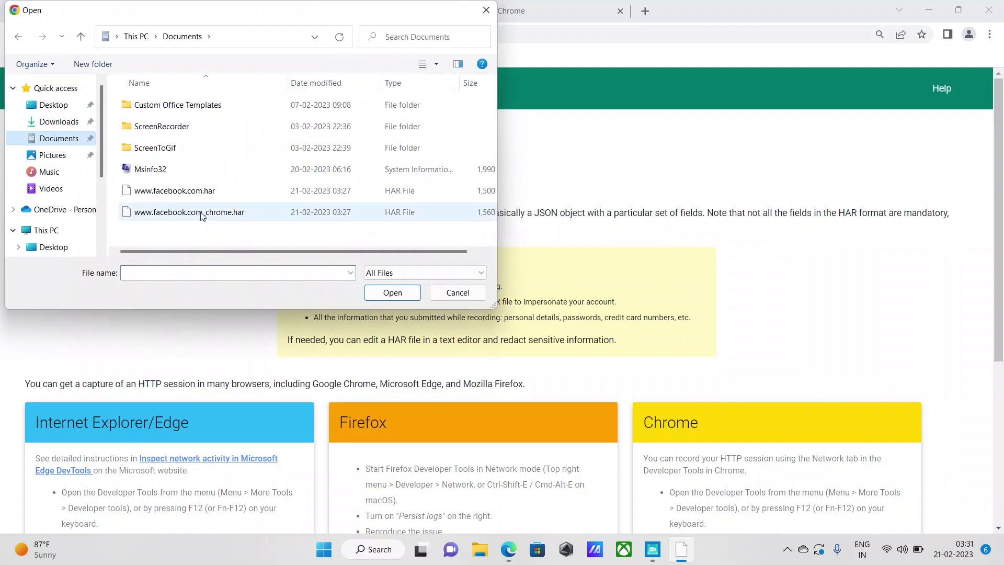
left_click(205, 192)
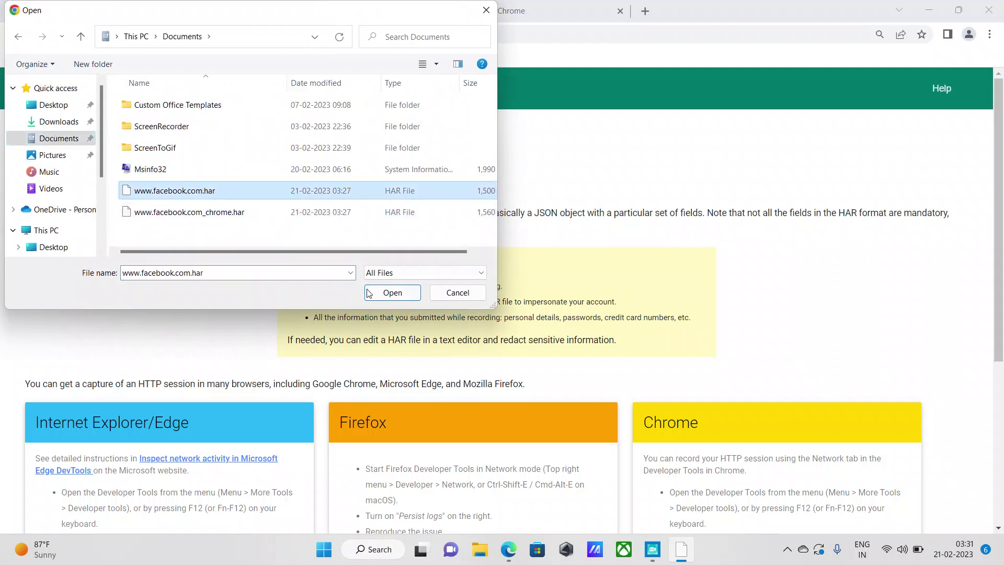
left_click(402, 303)
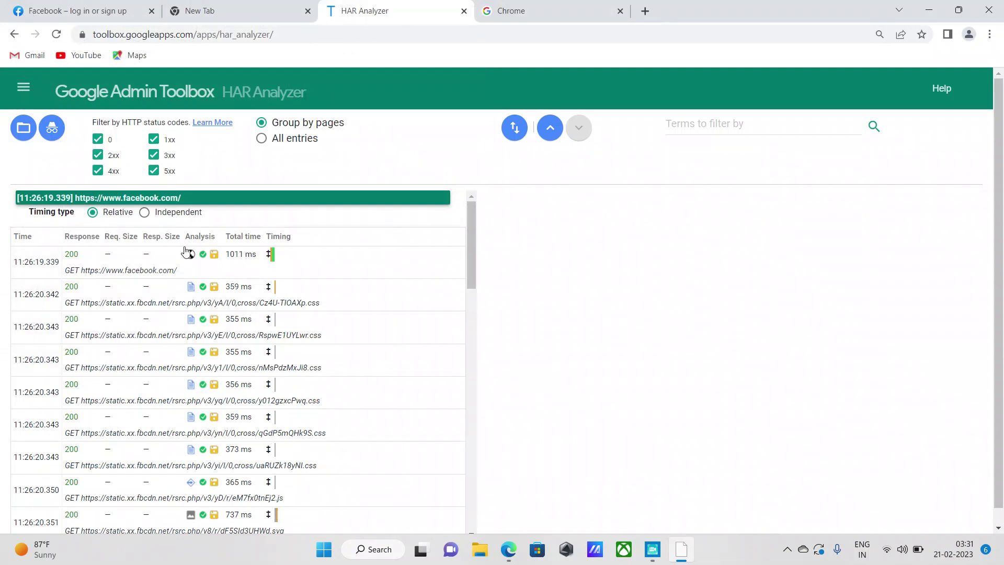
scroll(320, 251, "down", 5)
scroll(331, 352, "up", 5)
left_click(82, 262)
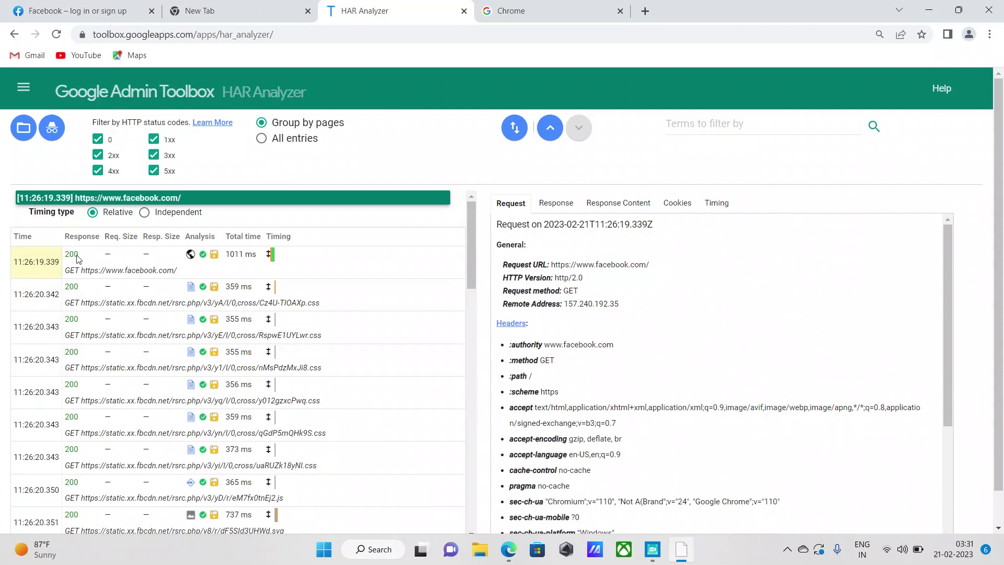
scroll(721, 209, "down", 1)
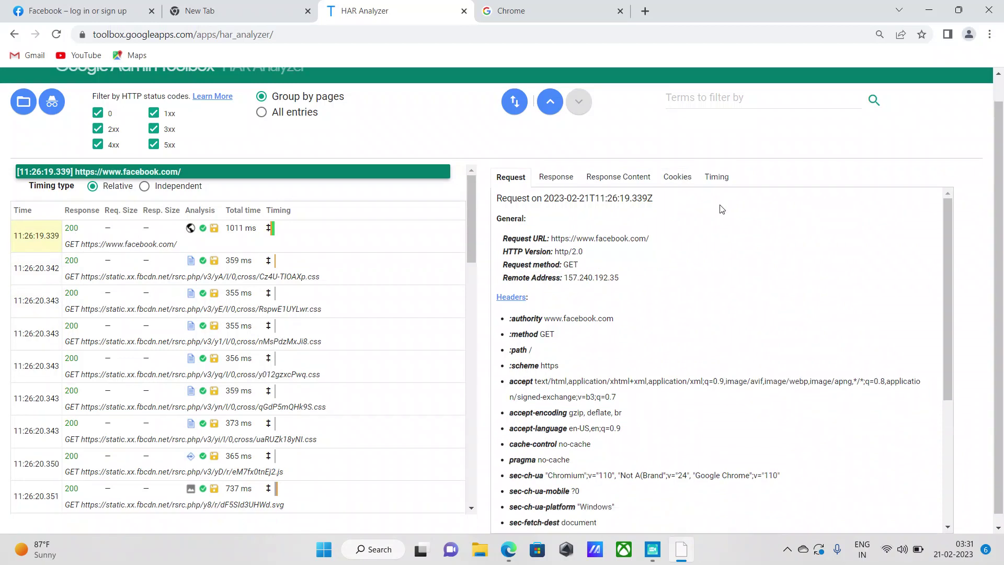
left_click(716, 177)
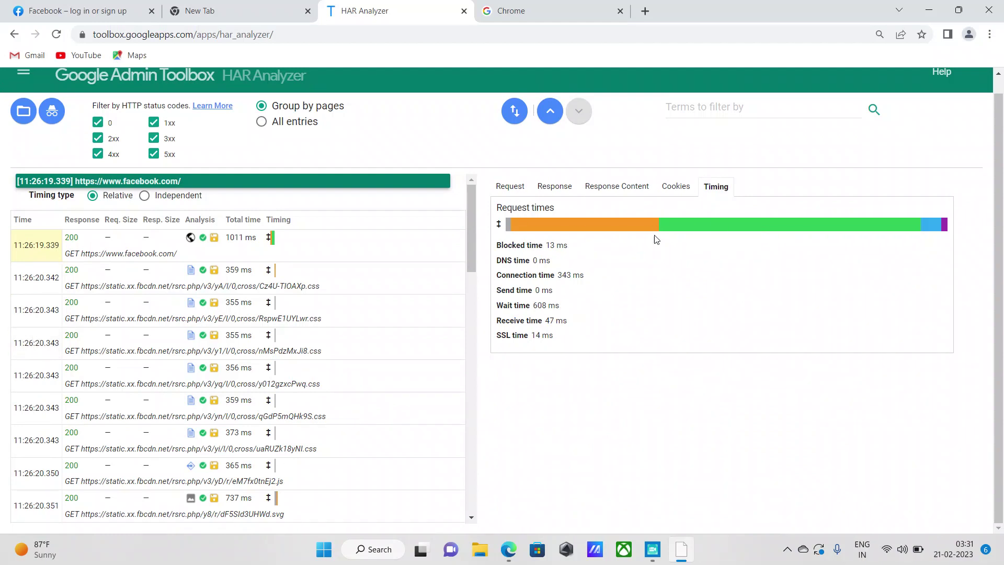
left_click(511, 187)
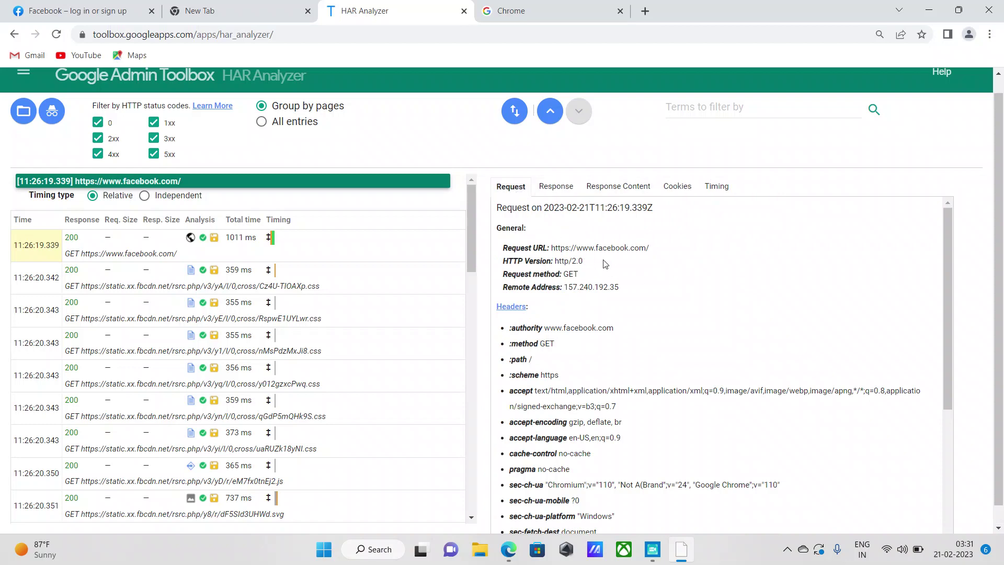
left_click_drag(501, 230, 497, 180)
left_click(674, 514)
left_click(737, 392)
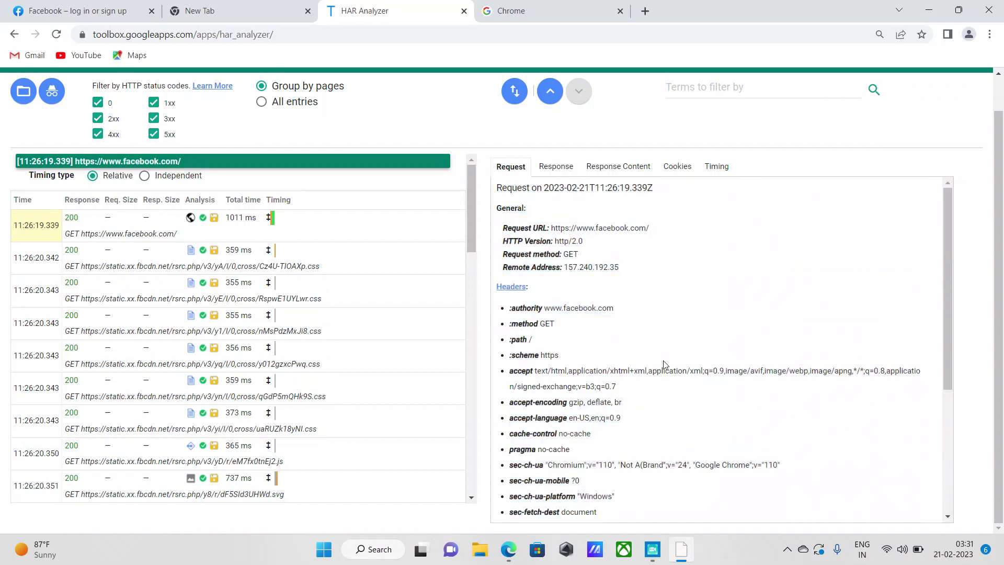
scroll(633, 328, "up", 1)
scroll(636, 329, "down", 4)
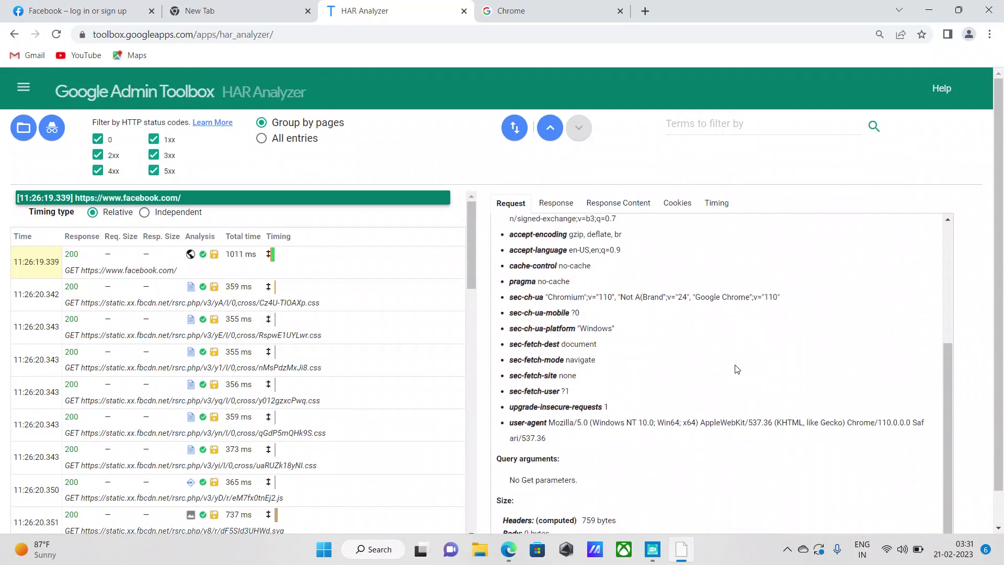
scroll(696, 430, "down", 1)
scroll(660, 434, "up", 5)
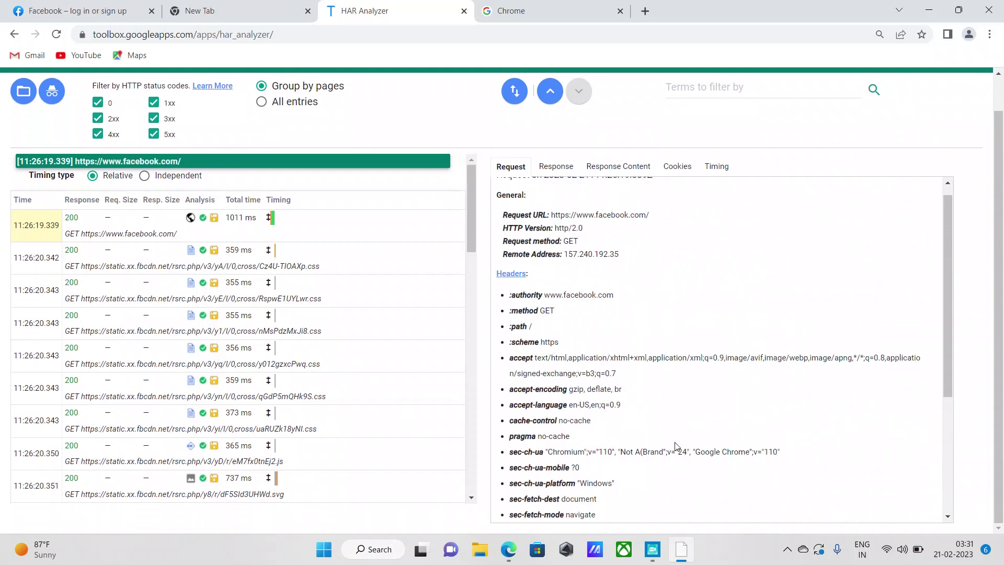
left_click(555, 166)
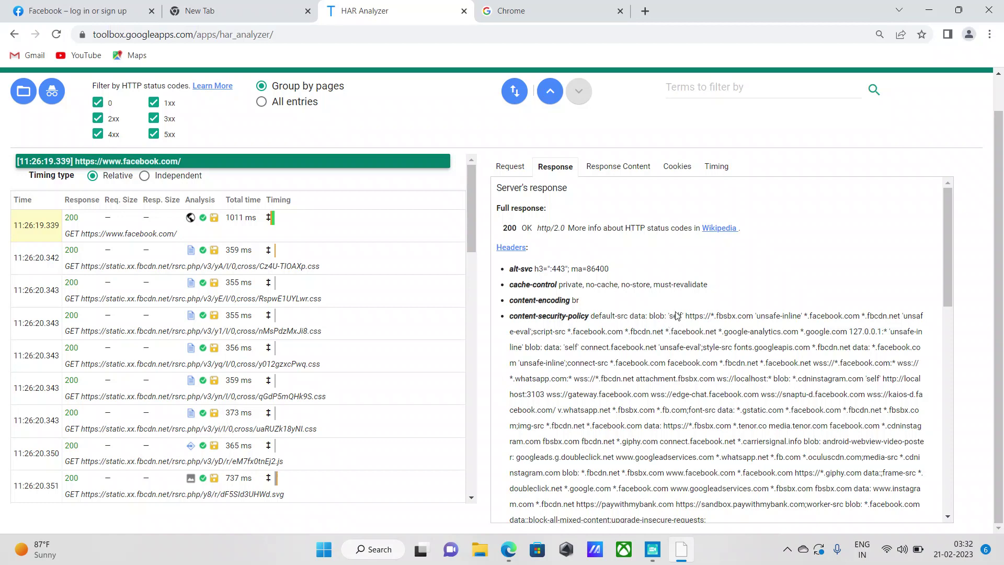
scroll(674, 388, "down", 1)
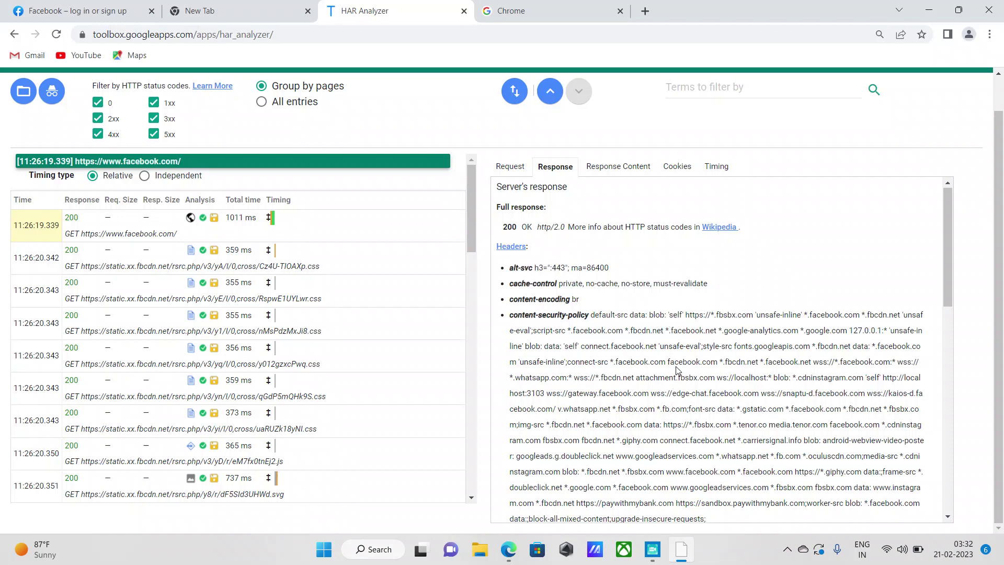
scroll(673, 361, "up", 1)
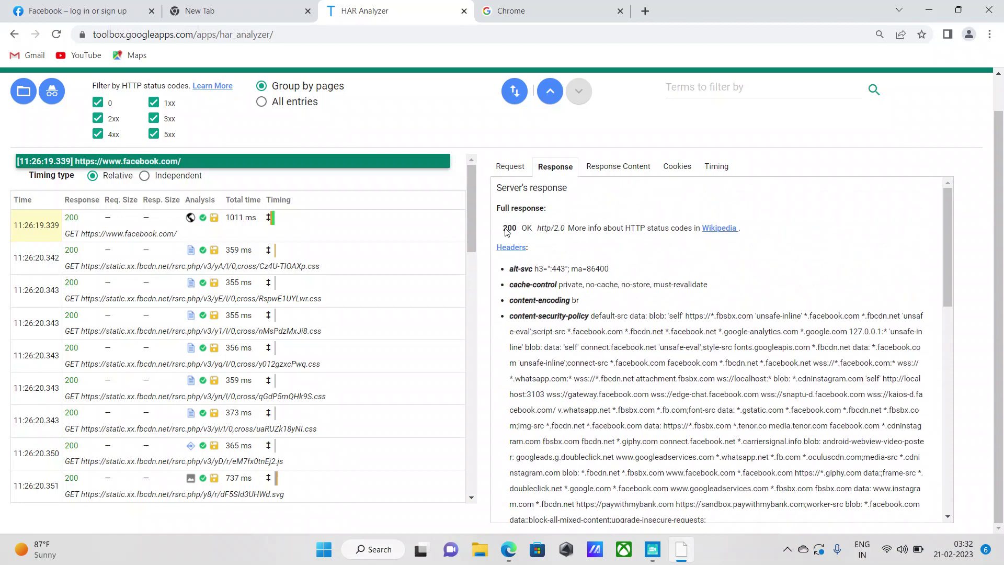
left_click_drag(505, 231, 534, 234)
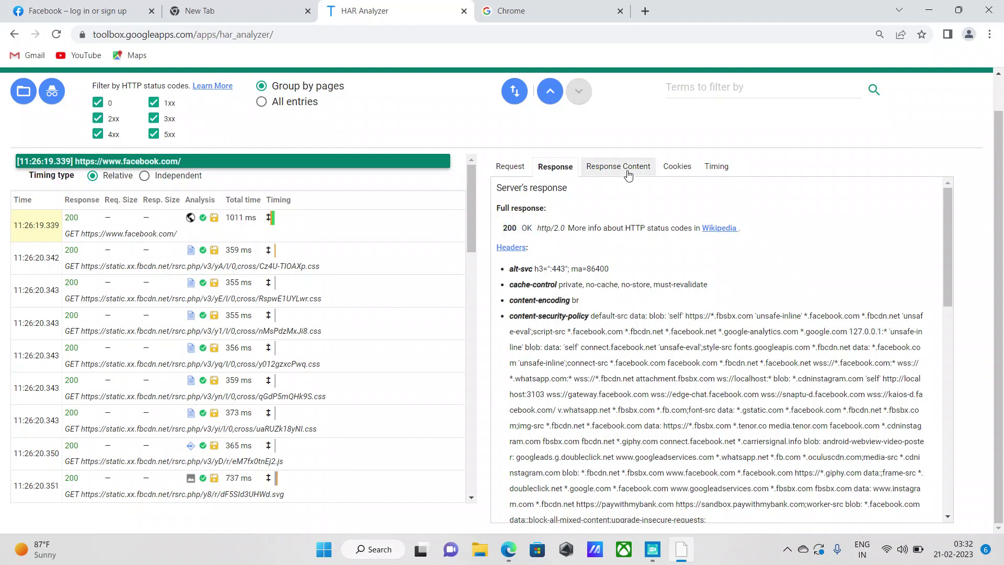
Step: Examine the facebook.com request's timing values, from blocked time through SSL time, highlighting the wait time and the whole list
left_click(711, 167)
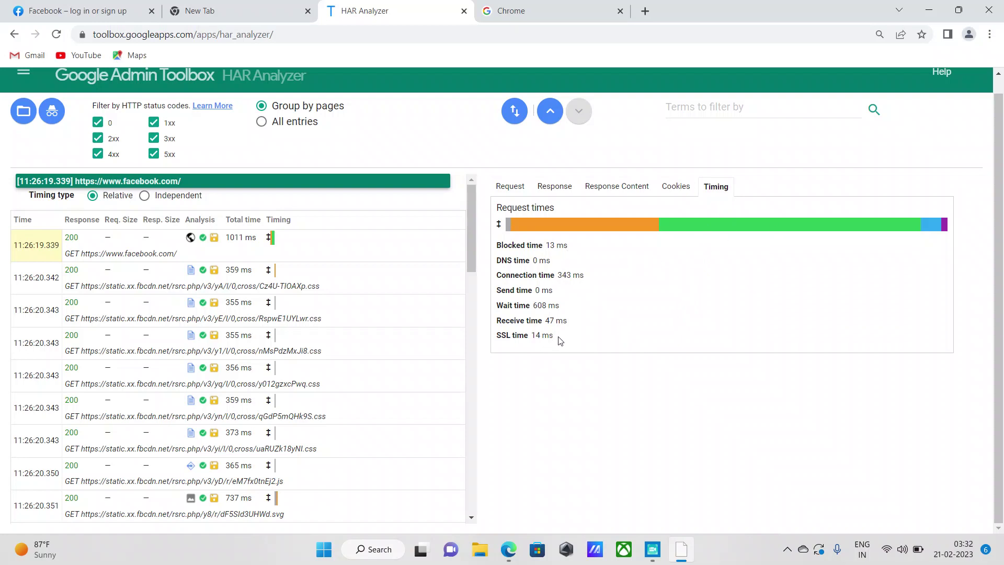
left_click_drag(559, 340, 500, 247)
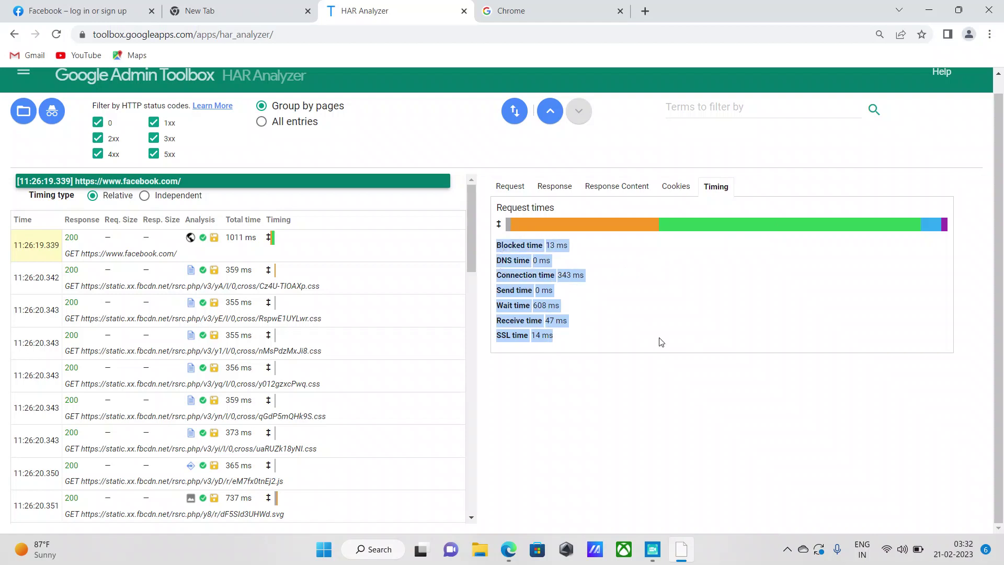
left_click(582, 328)
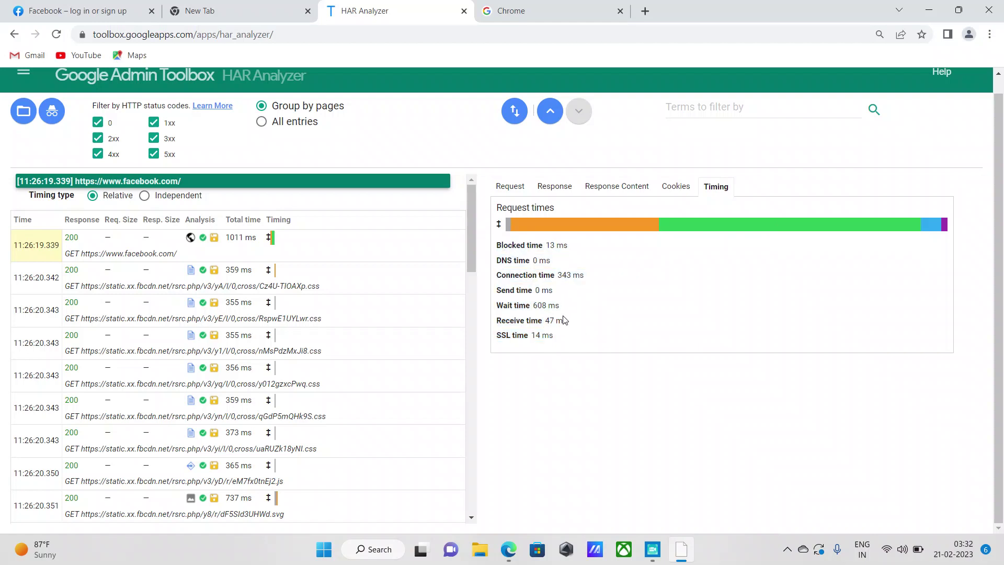
left_click_drag(558, 307, 534, 311)
left_click(593, 333)
left_click_drag(554, 314, 535, 313)
left_click_drag(568, 344, 486, 242)
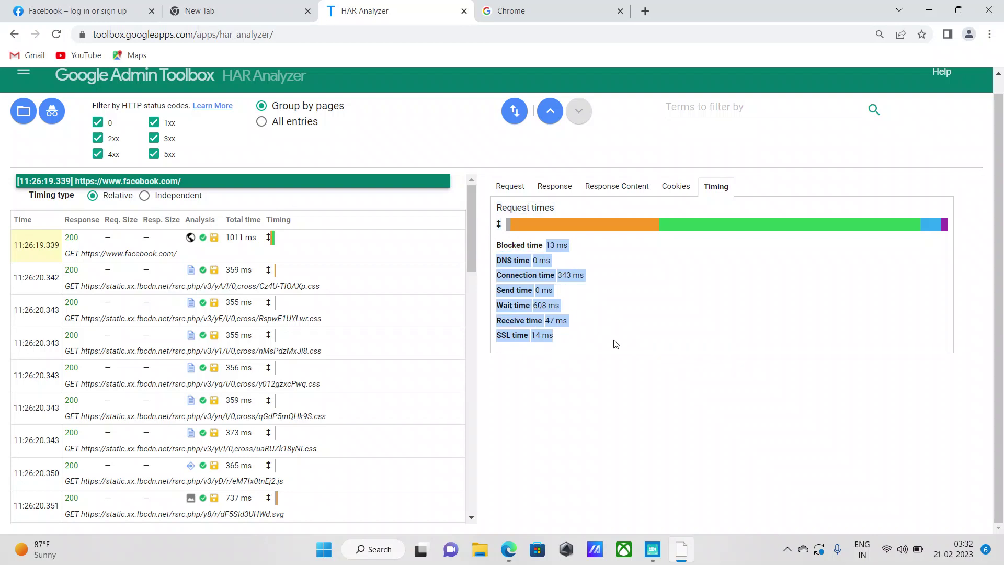
Step: Search Google for "ideal website load time" in the Chrome sign-in tab and look through the results
left_click(536, 15)
left_click(170, 32)
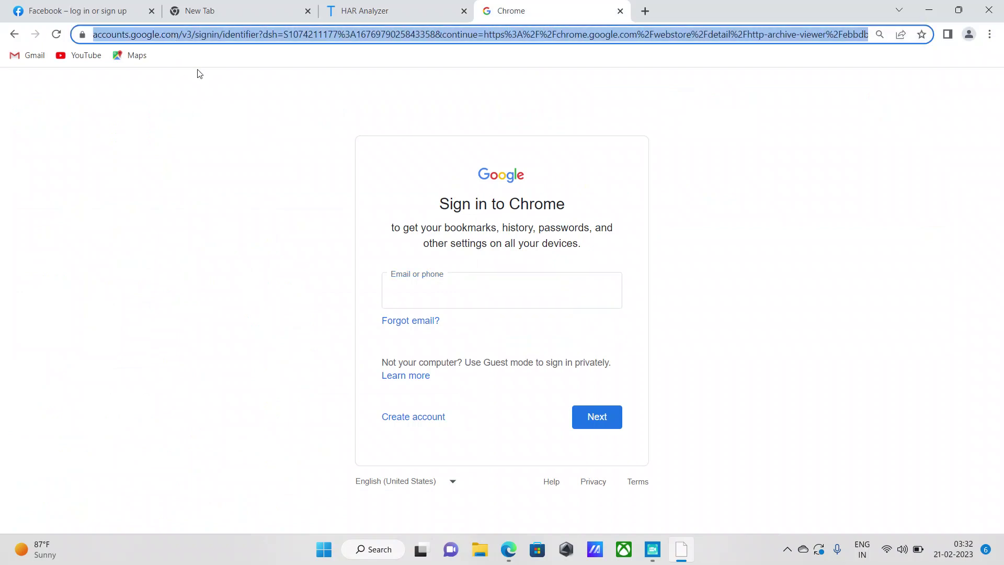
type("d")
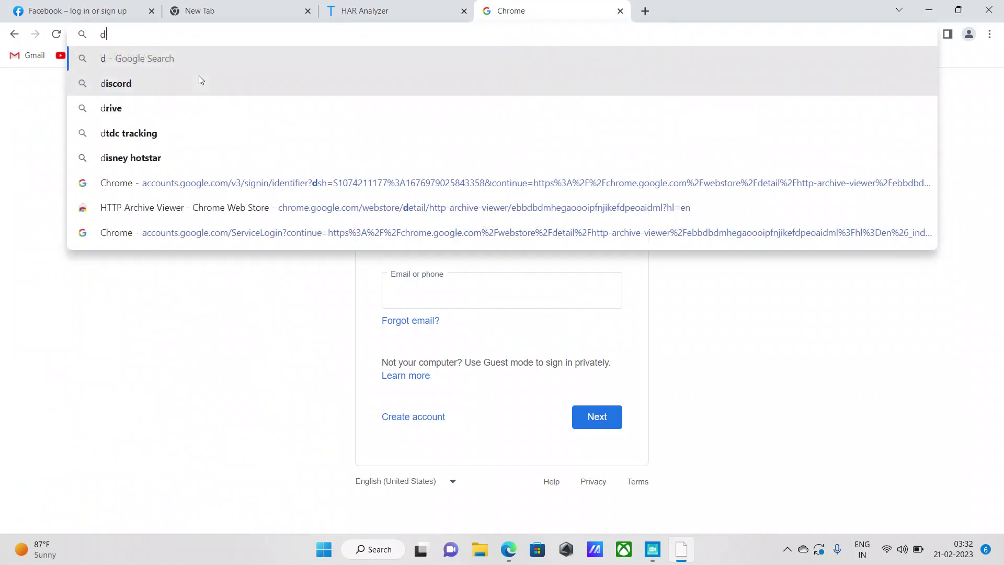
type("od")
key("BackSpace")
key("BackSpace")
key("BackSpace")
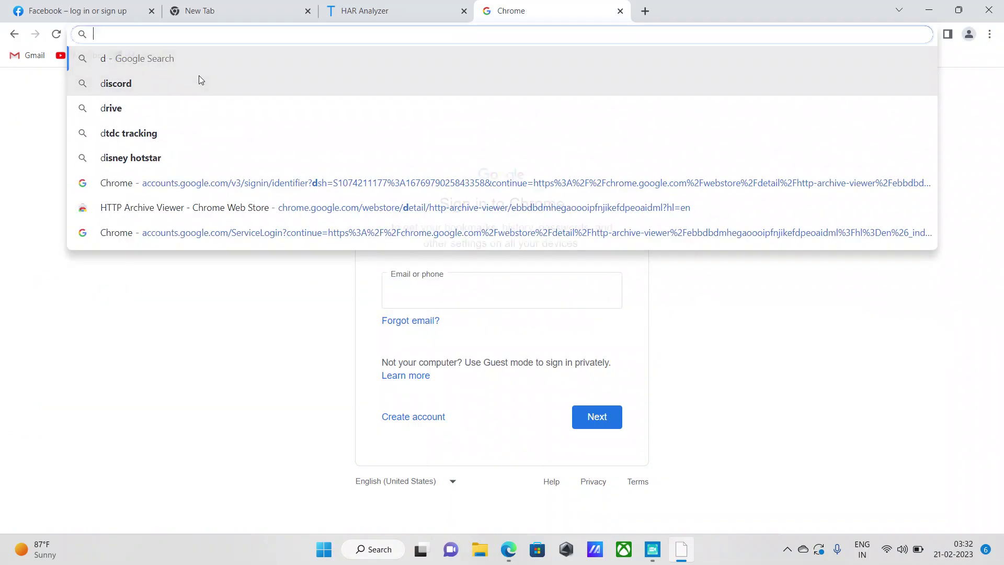
type("ideal website")
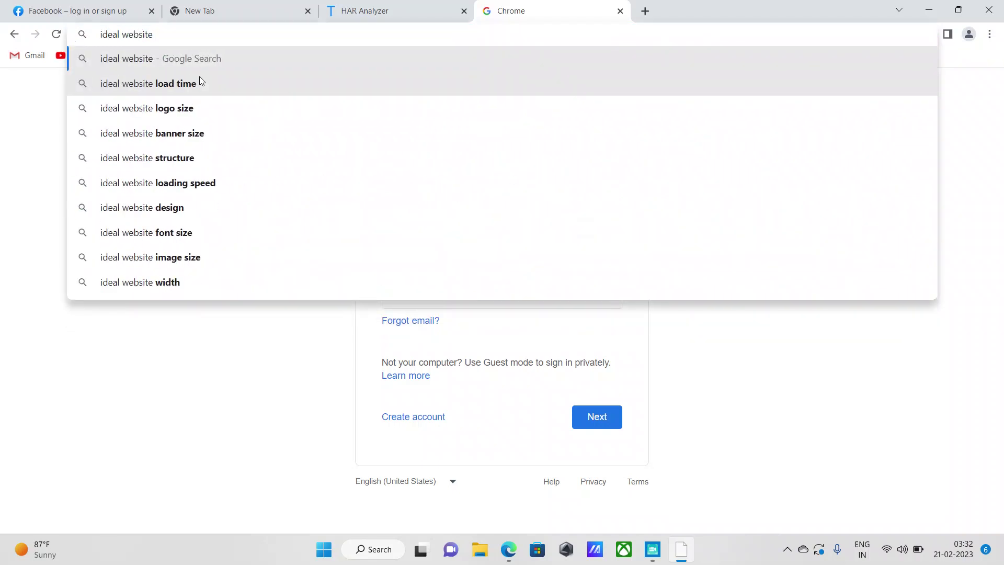
left_click(222, 77)
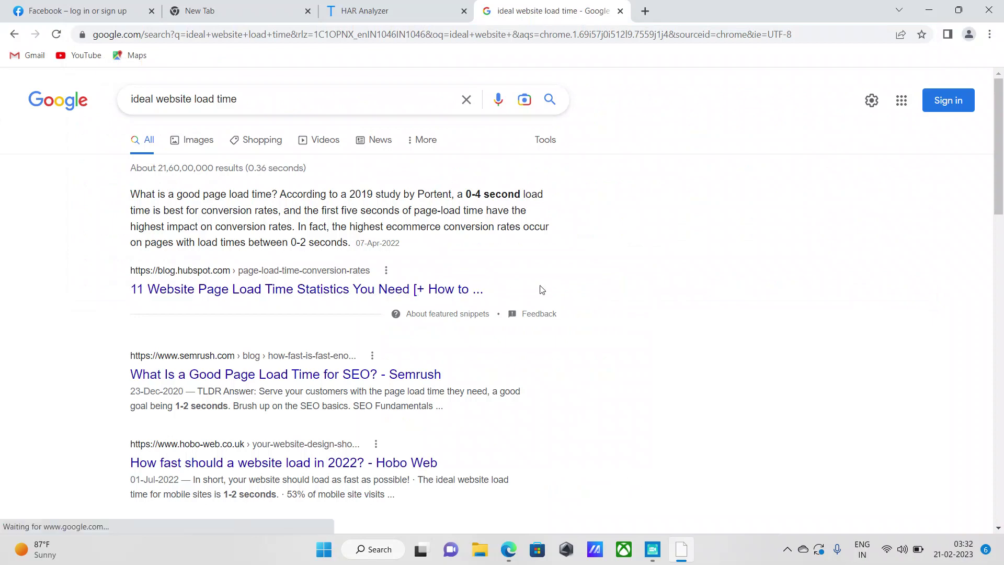
scroll(445, 260, "down", 4)
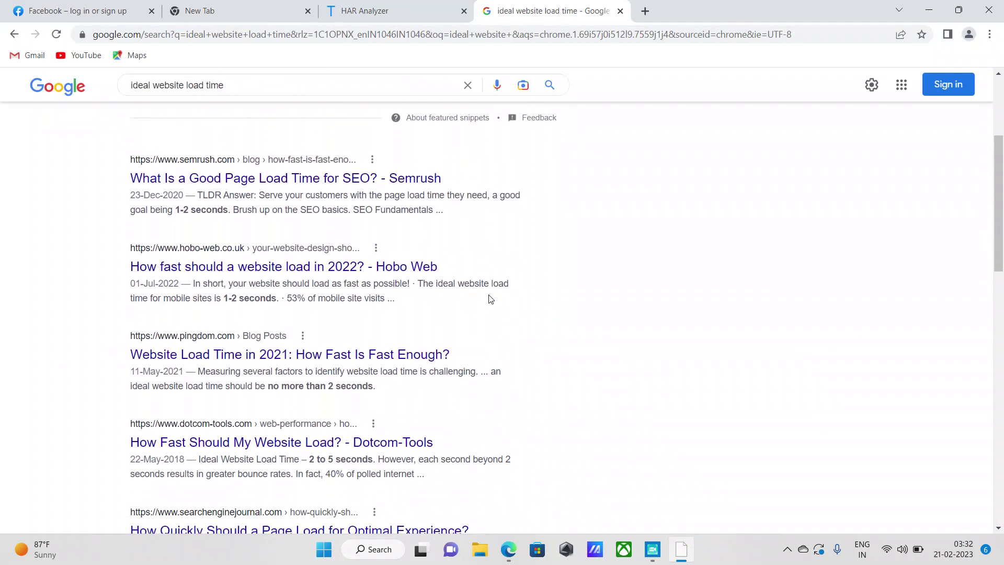
scroll(471, 283, "up", 4)
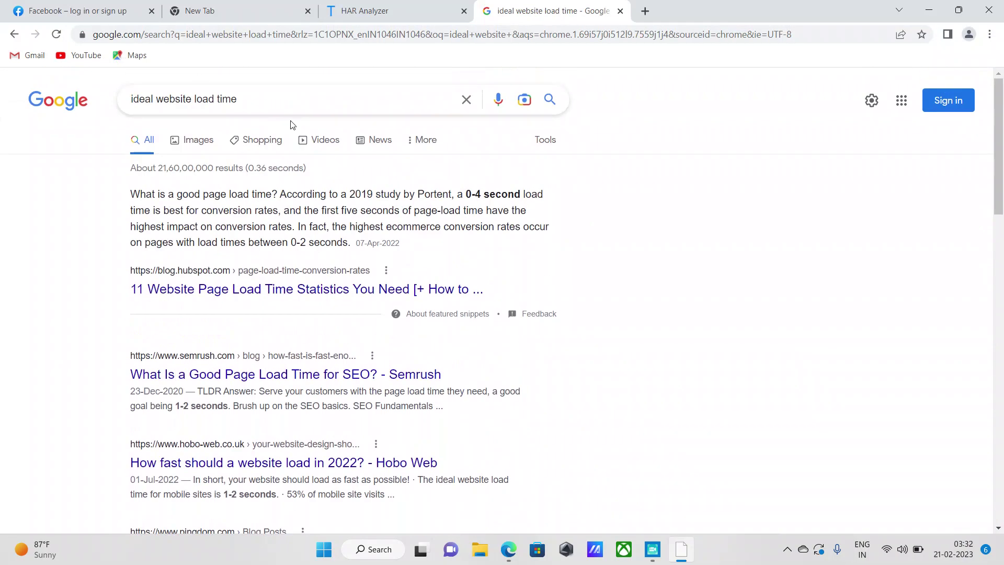
Step: Change the search to "what is ideal website load time" and skim the results
left_click(278, 108)
triple_click(204, 109)
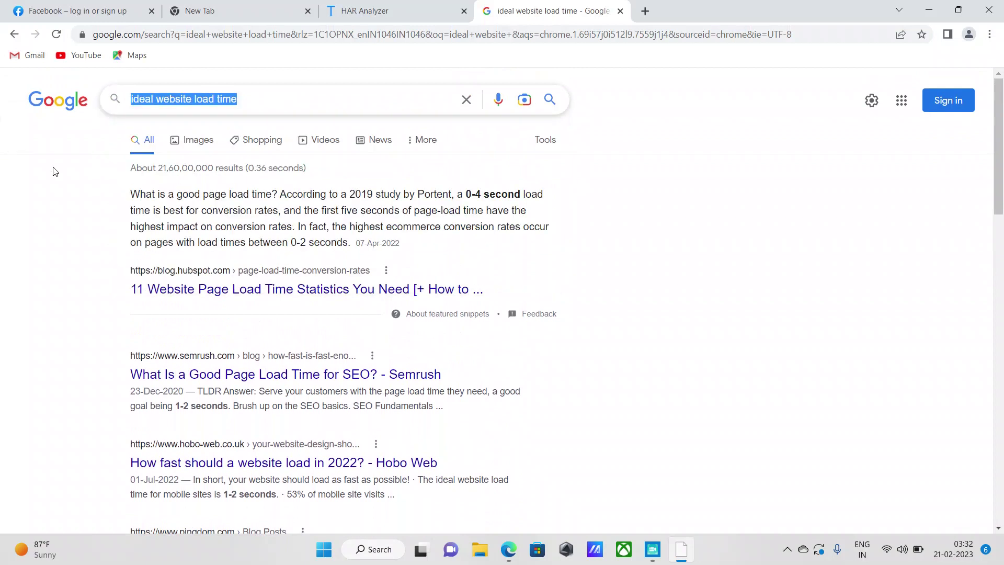
type("what is idea")
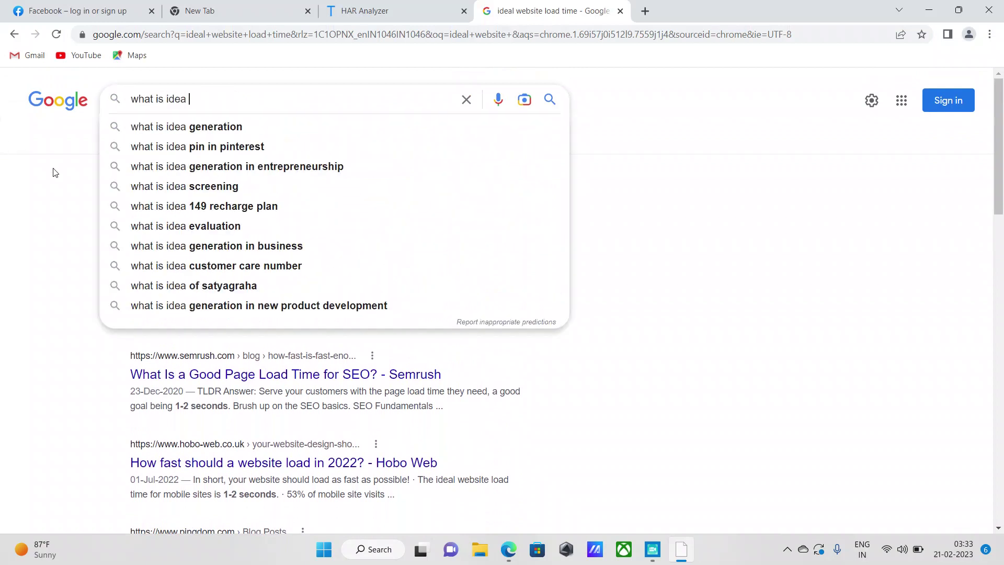
key("BackSpace")
type("l websit")
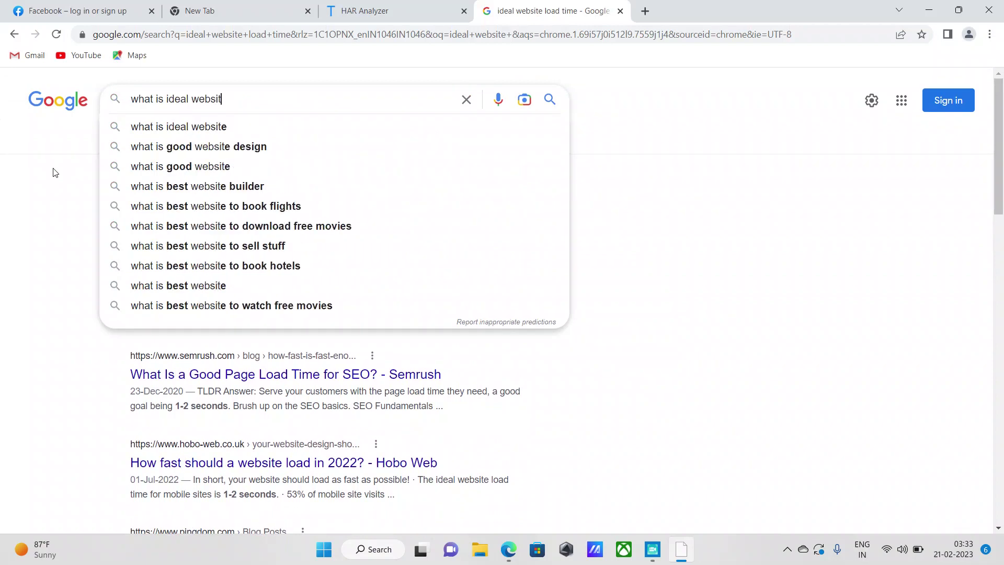
type("e load time")
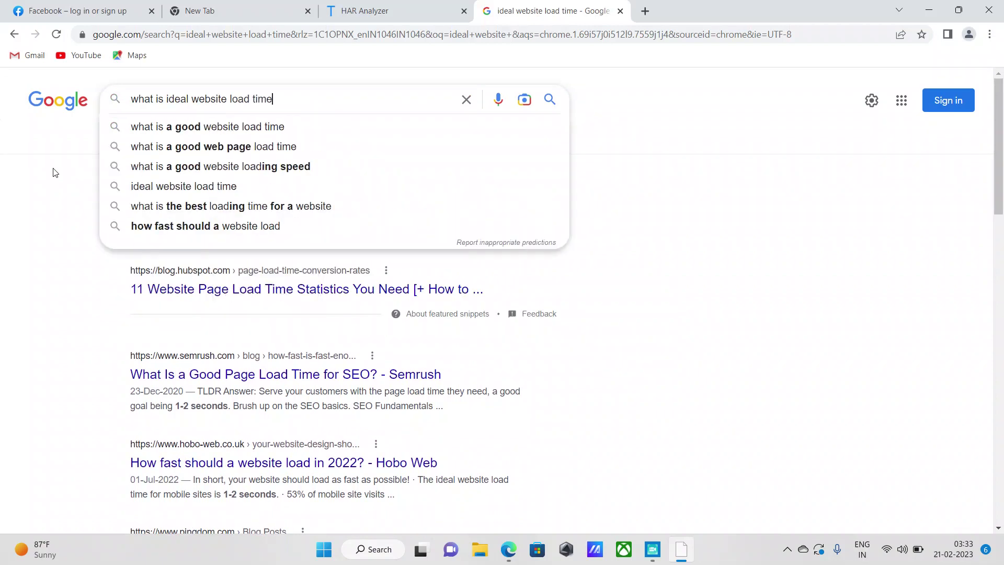
key("Return")
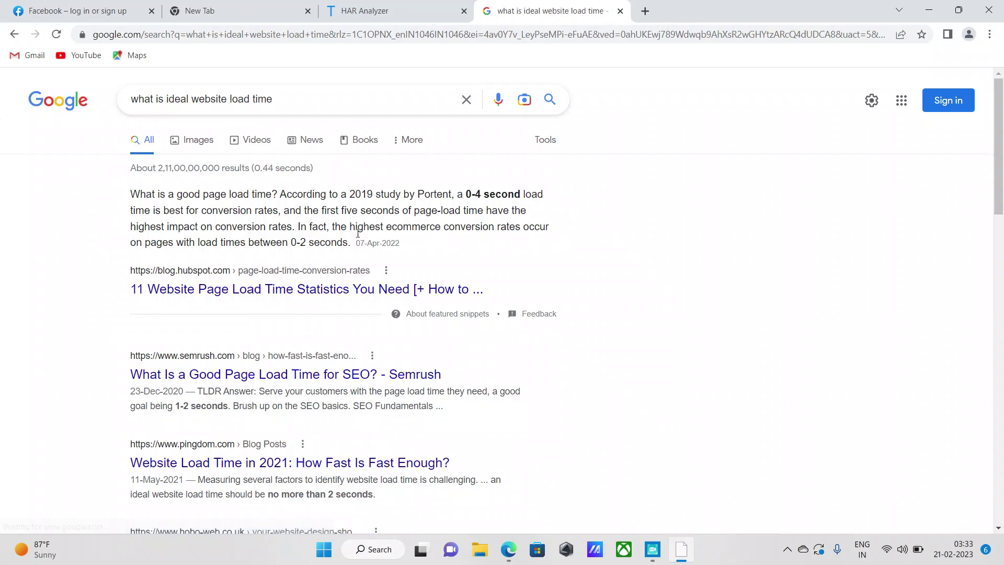
scroll(429, 292, "down", 5)
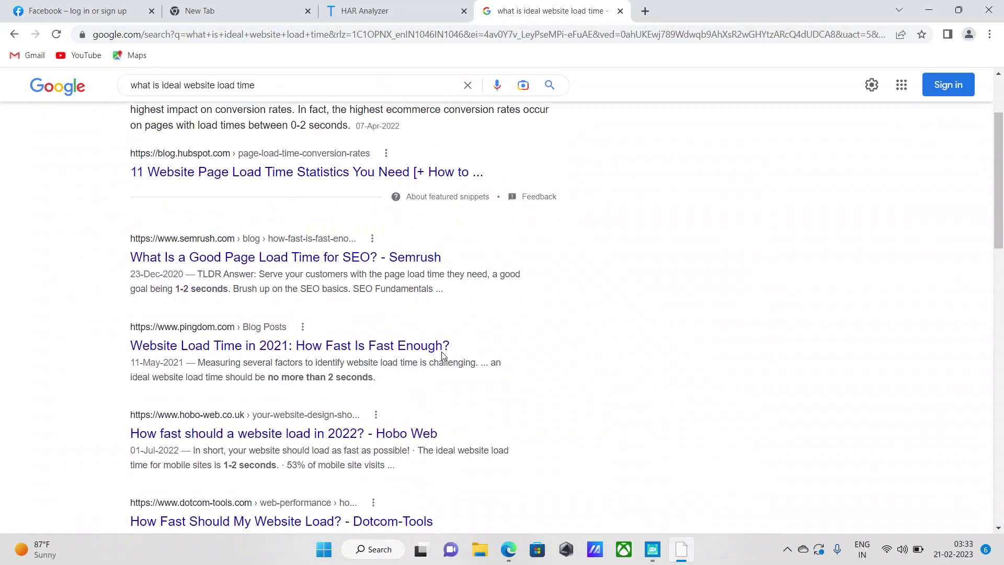
scroll(442, 359, "up", 4)
scroll(317, 187, "up", 2)
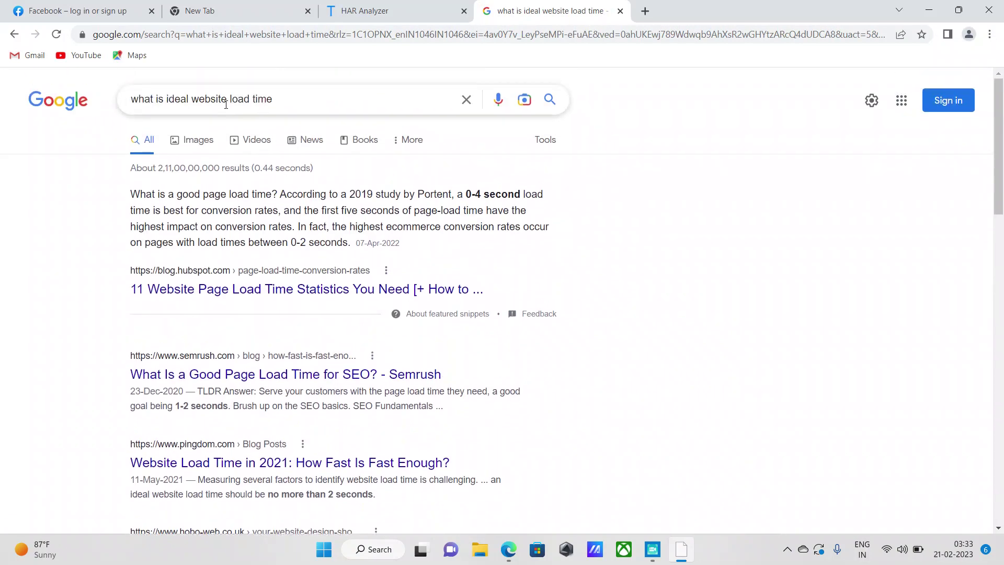
Step: Replace "load" with "response" in the query and search for "what is ideal website response time"
double_click(244, 99)
key("BackSpace")
type("response")
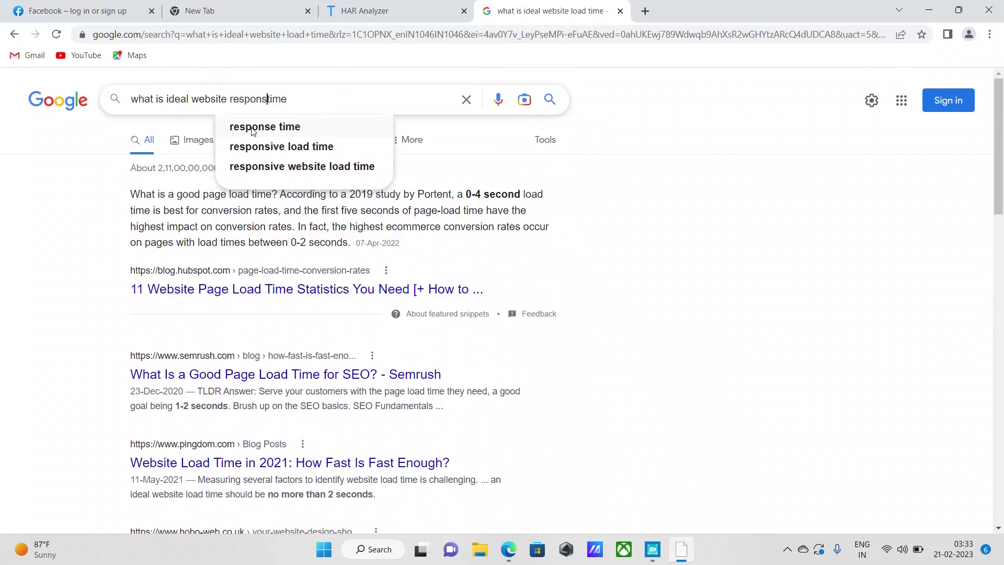
key("Return")
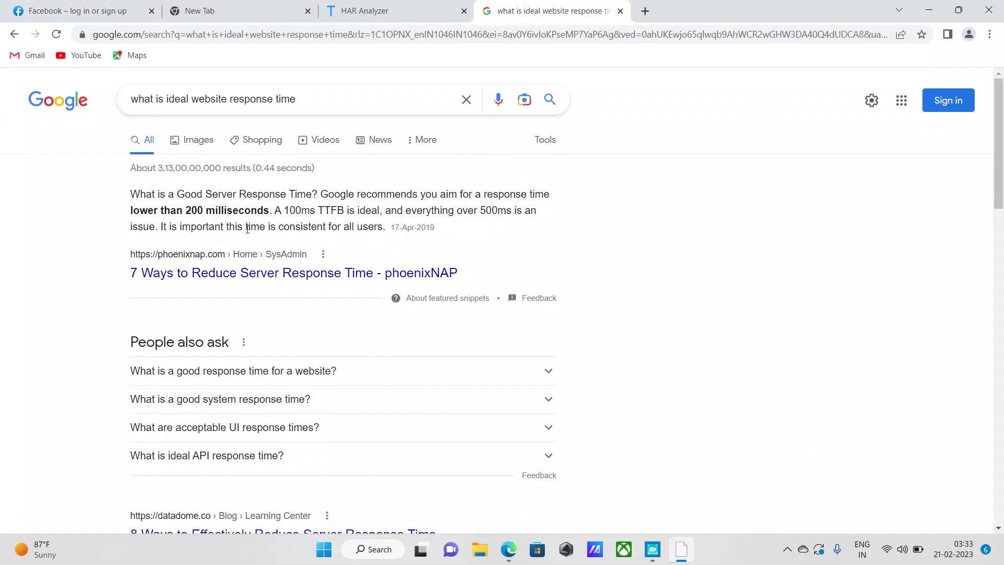
Step: Highlight the recommended server response time in the featured snippet and return to the facebook.com timing values in HAR Analyzer
left_click_drag(126, 211, 289, 209)
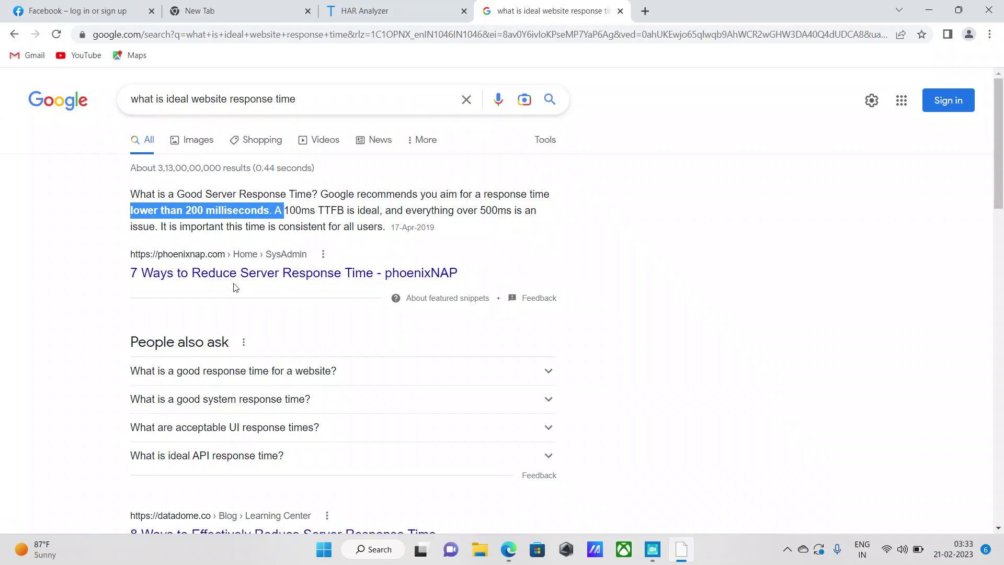
left_click(410, 16)
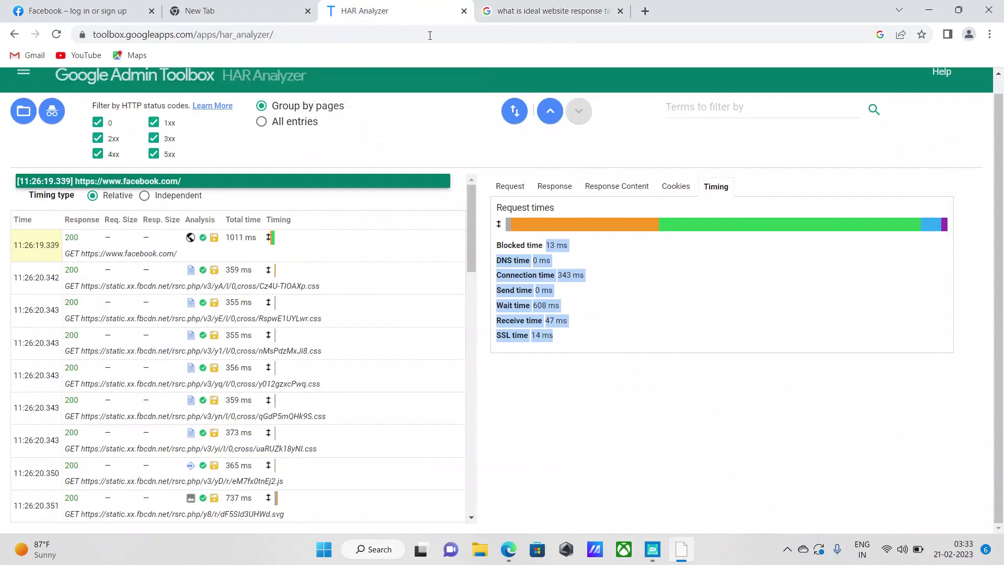
left_click(600, 328)
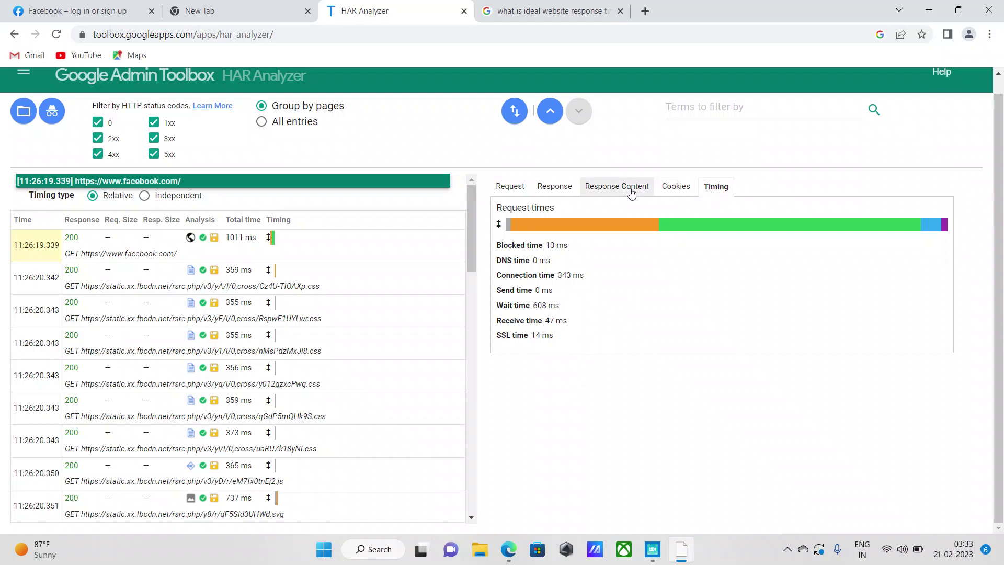
Step: Review the facebook.com entry's response and request details in HAR Analyzer, looking through the full list of captured requests
left_click(555, 194)
scroll(645, 385, "down", 15)
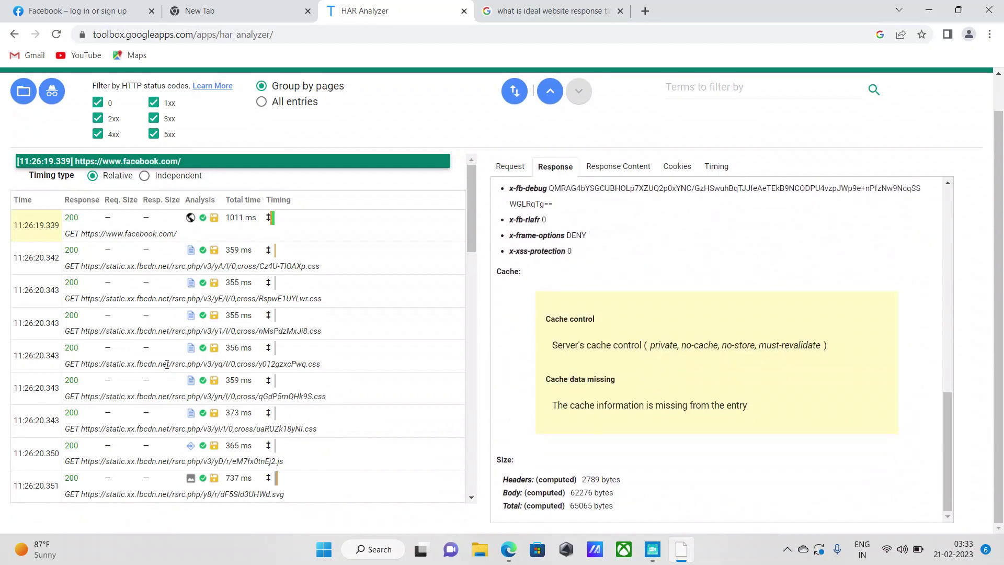
scroll(444, 319, "down", 15)
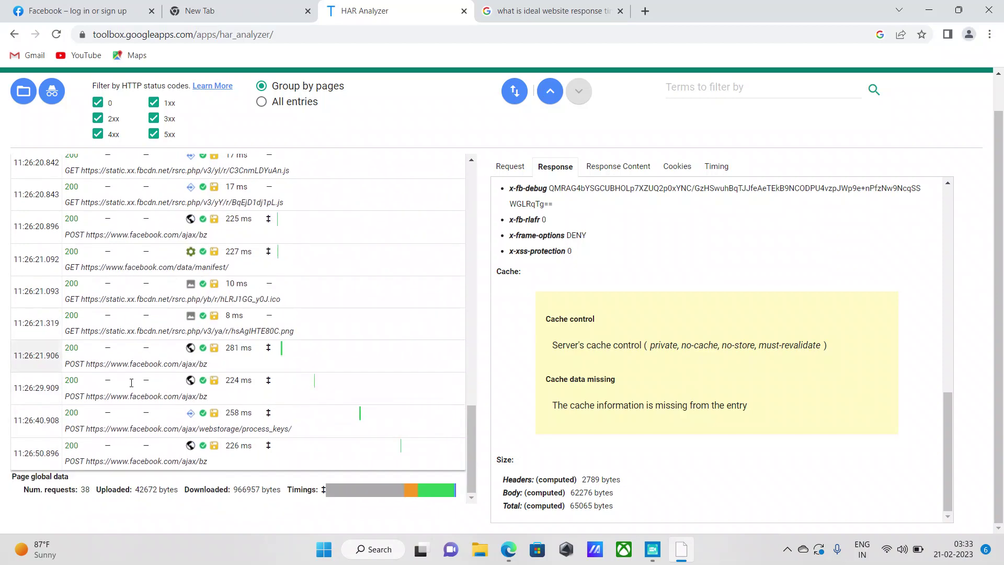
scroll(124, 381, "up", 15)
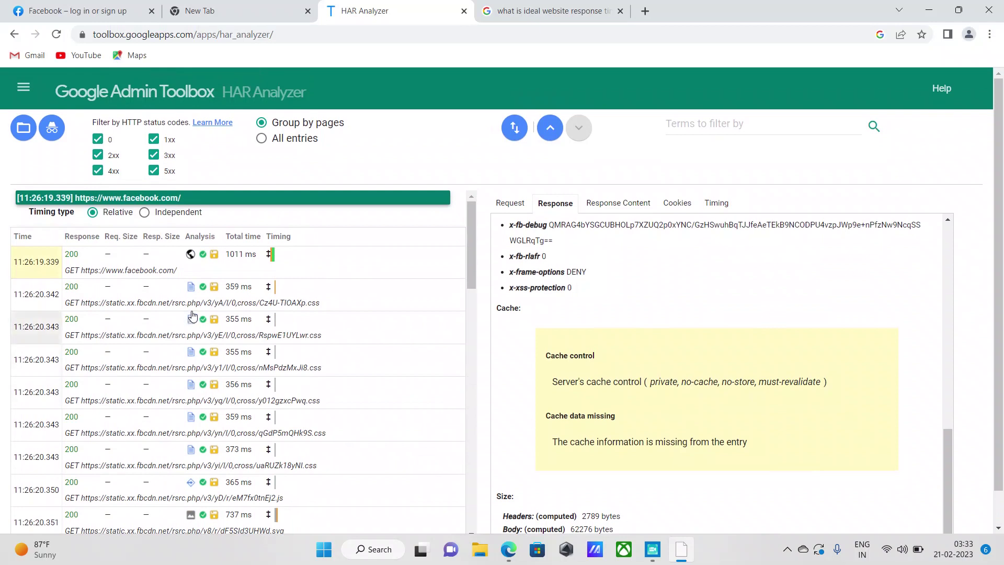
left_click(515, 211)
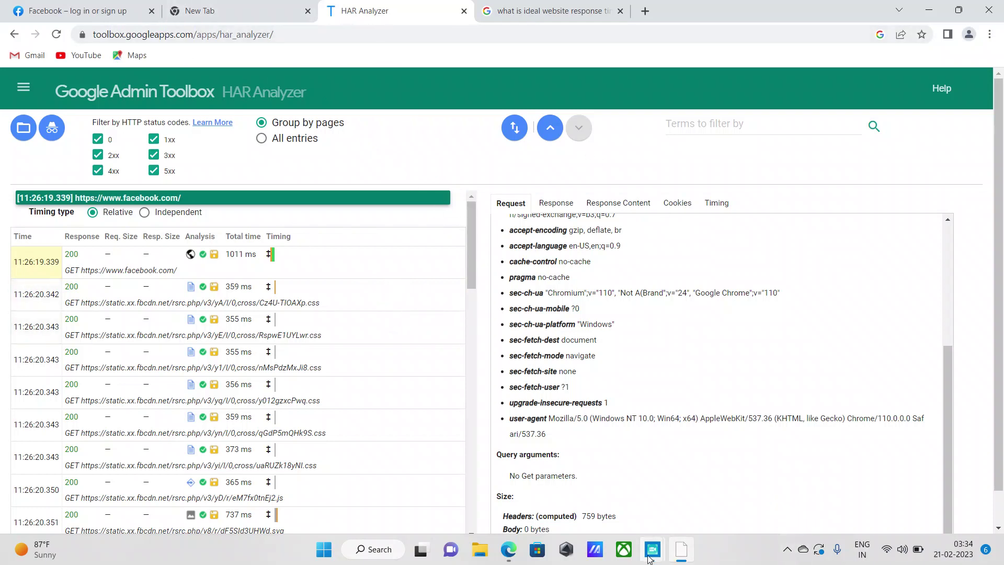
left_click(611, 498)
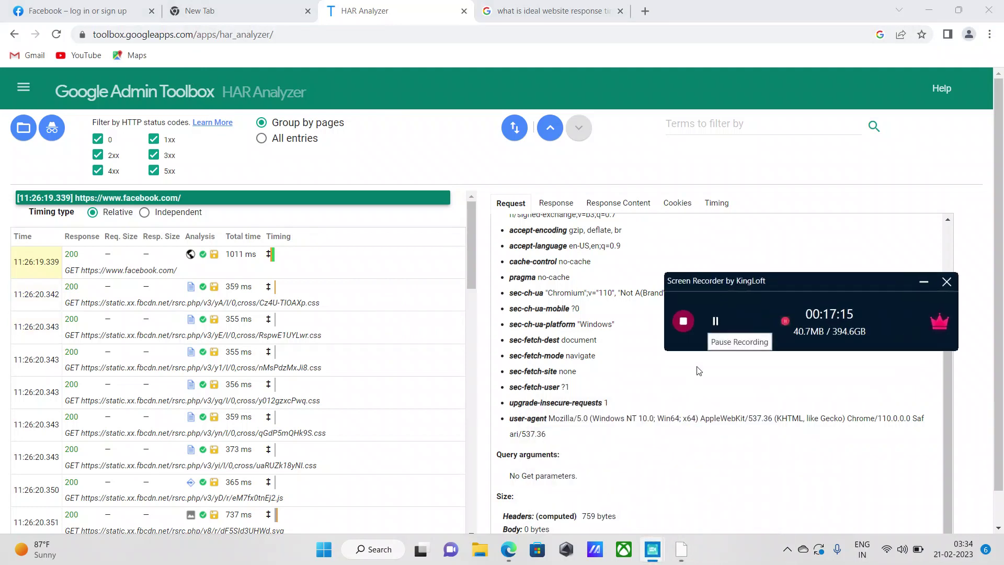